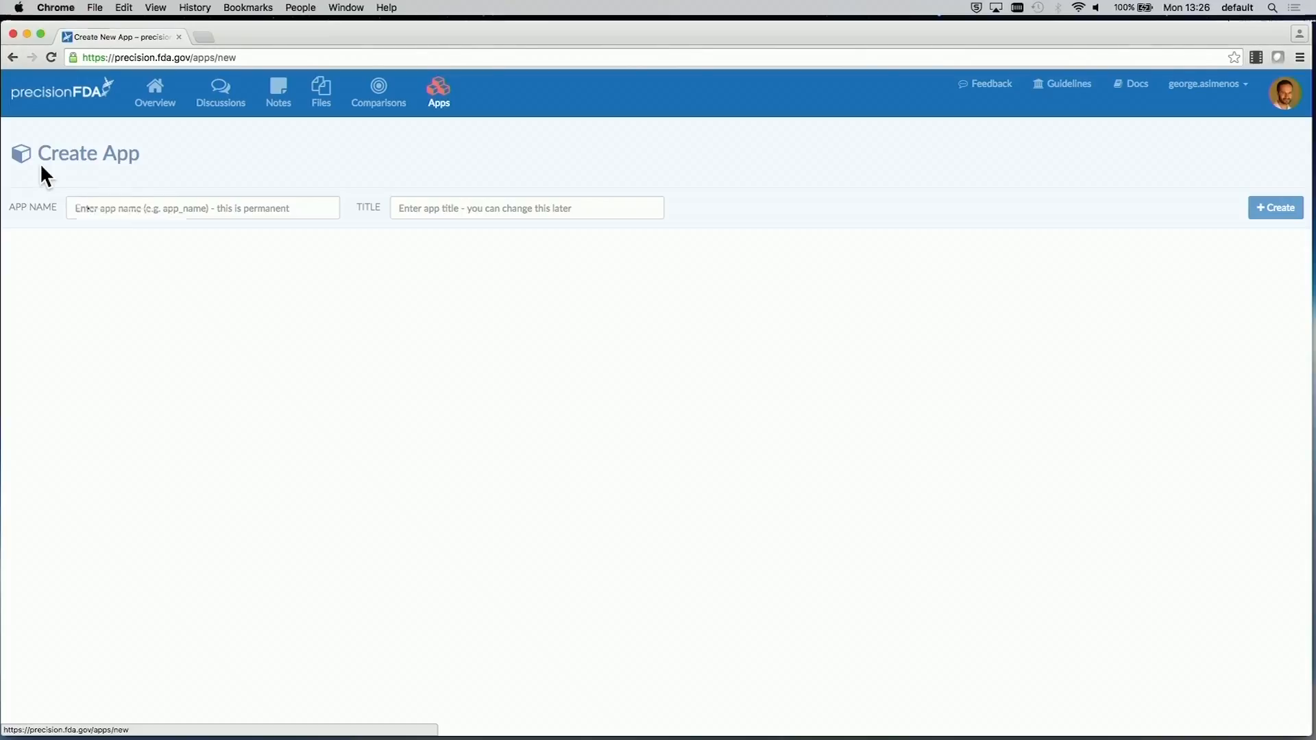
Name the new app vcf-statistics and give it the title "VCF Statistics Generator".
left_click(146, 203)
type("vcf-statistics")
key("Tab")
type("VCF St")
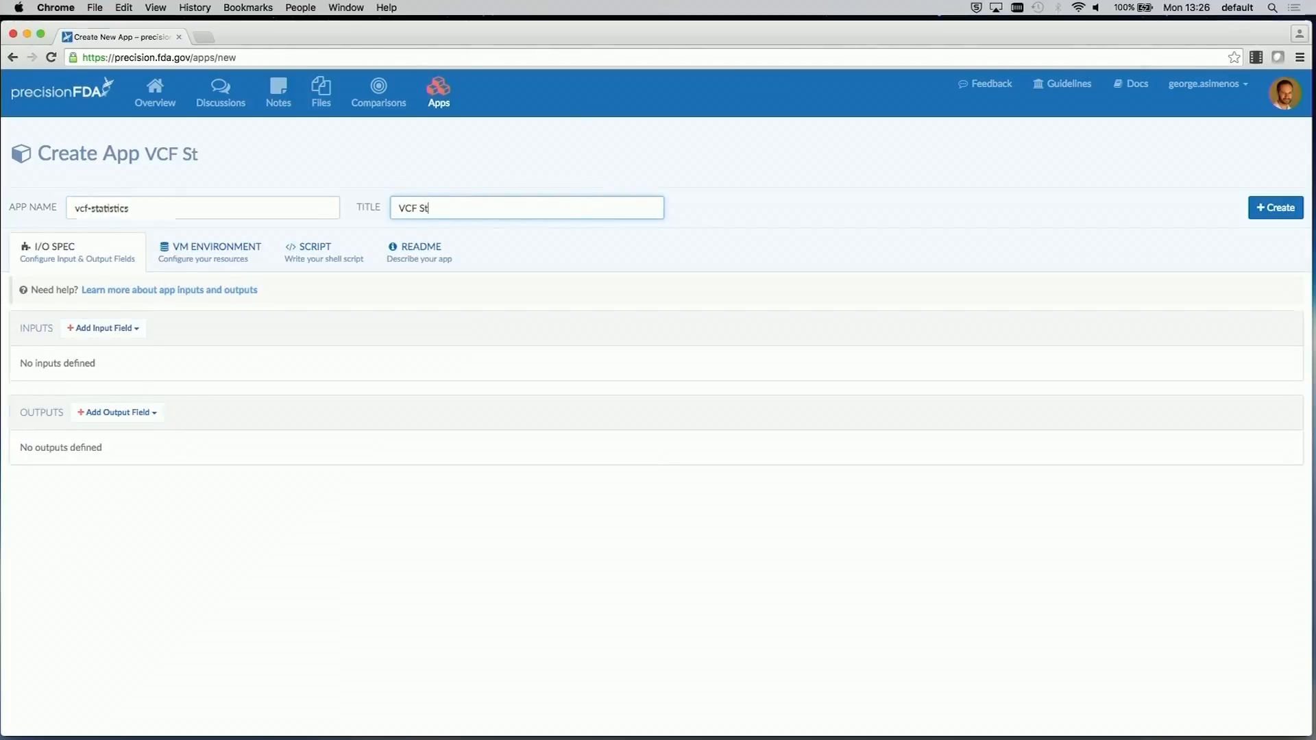
type("atistics Gen")
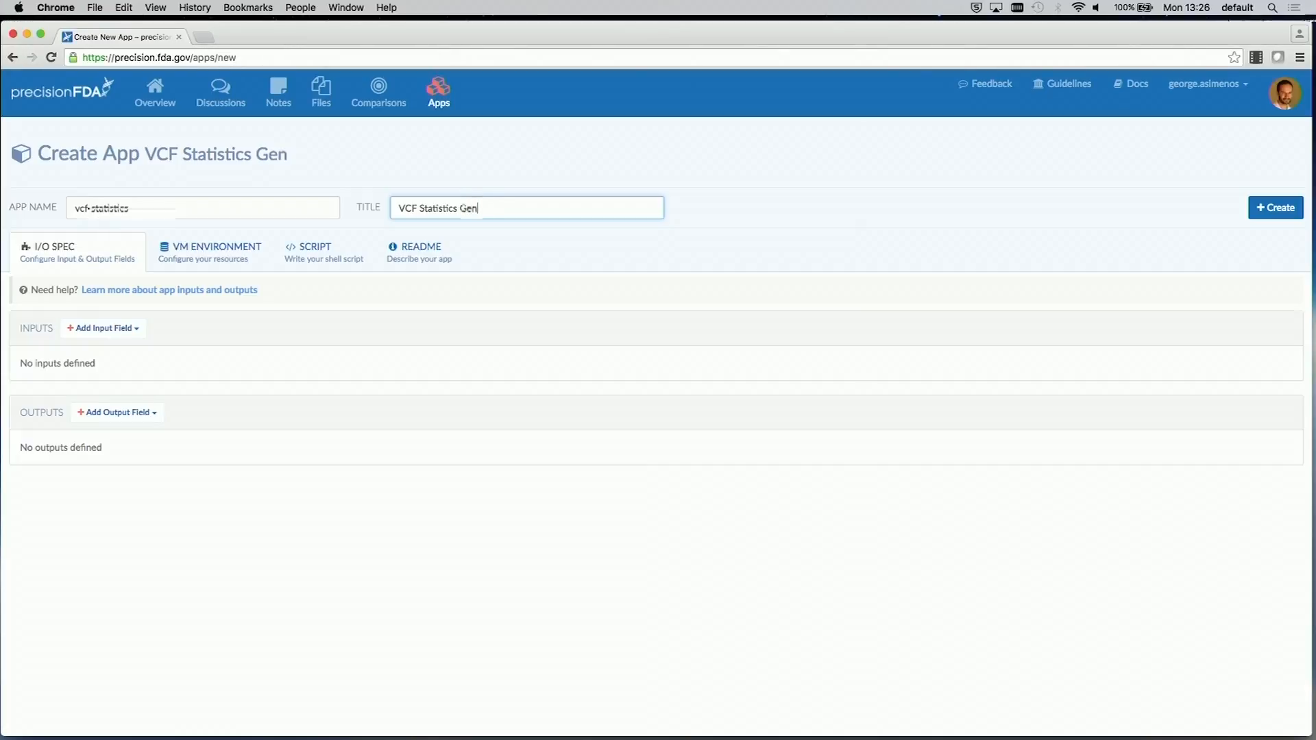
type("erator")
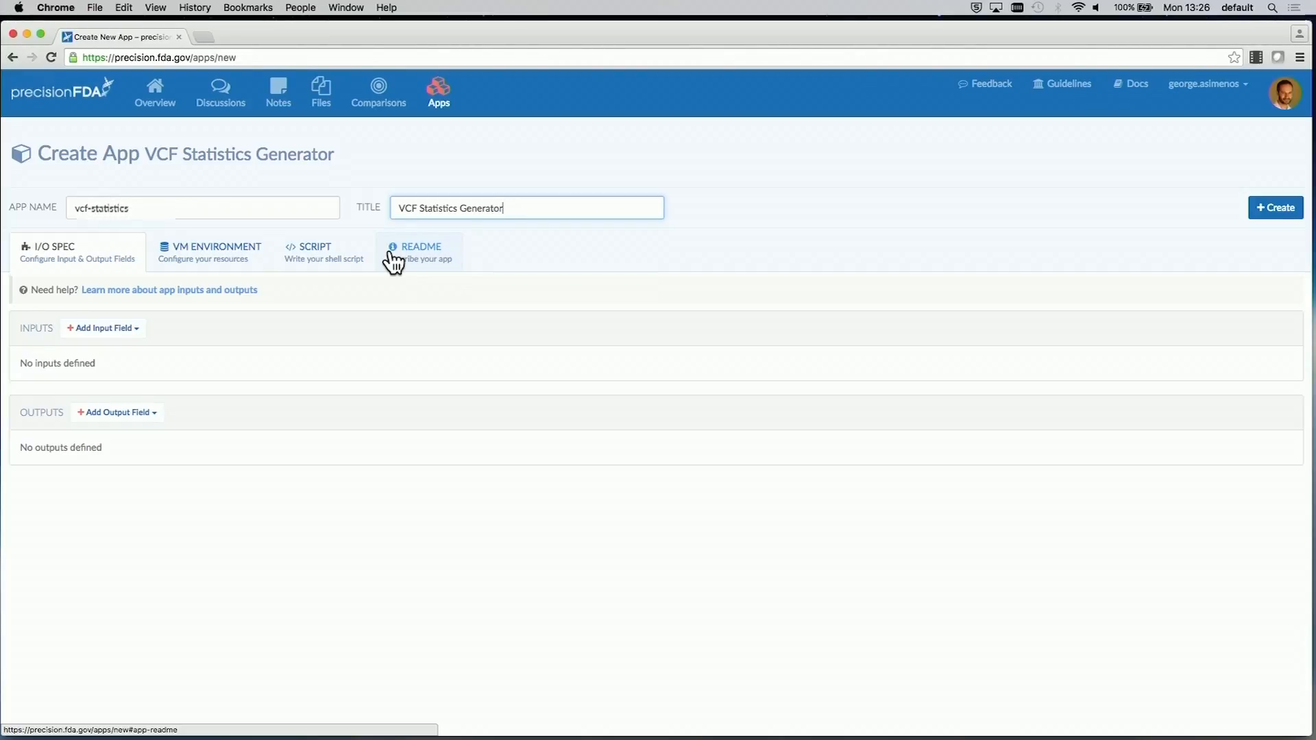
Add one file-type input field and one file-type output field to the app's I/O specification.
left_click(83, 330)
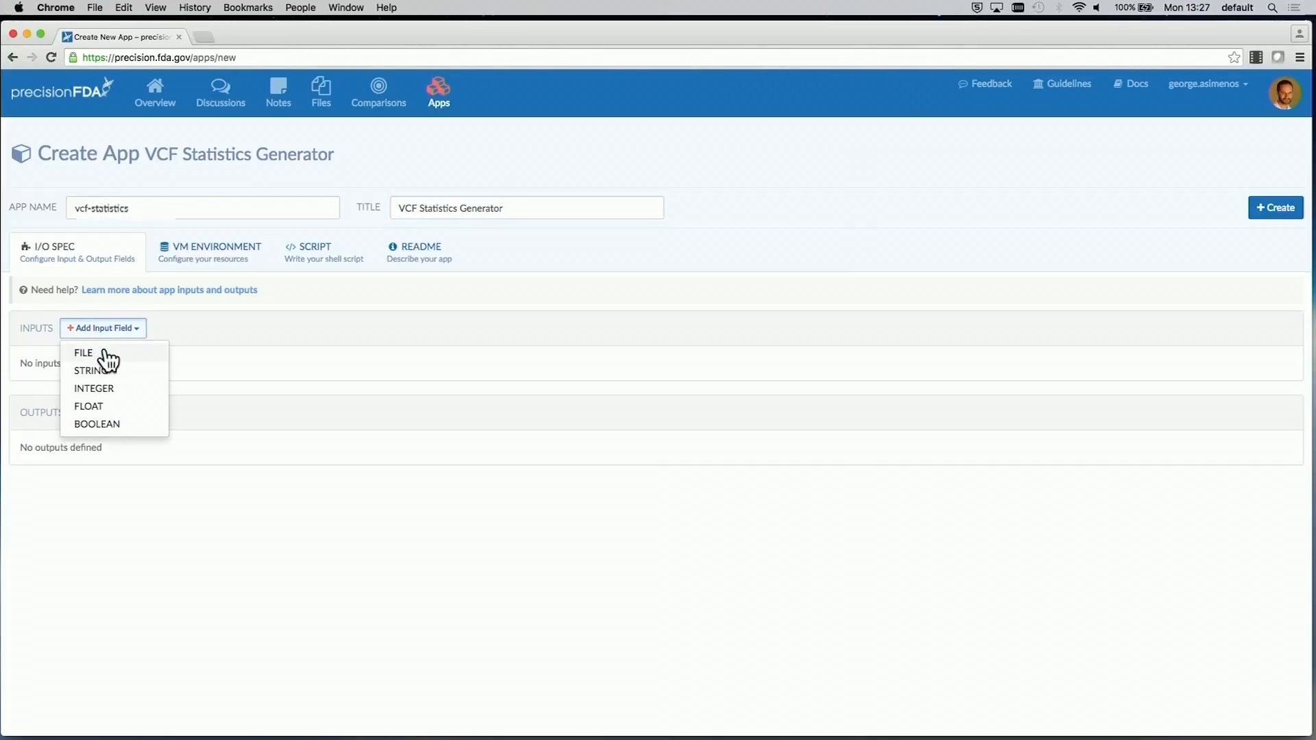
left_click(104, 350)
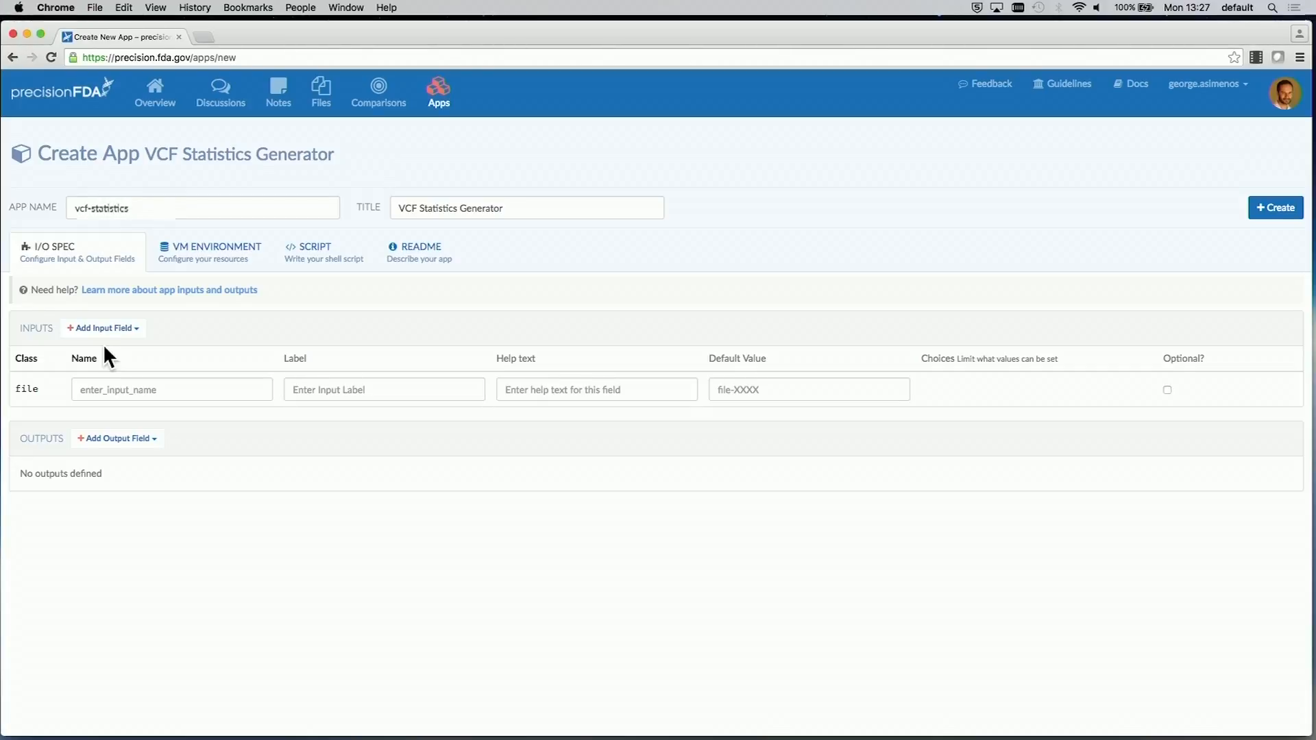
left_click(117, 439)
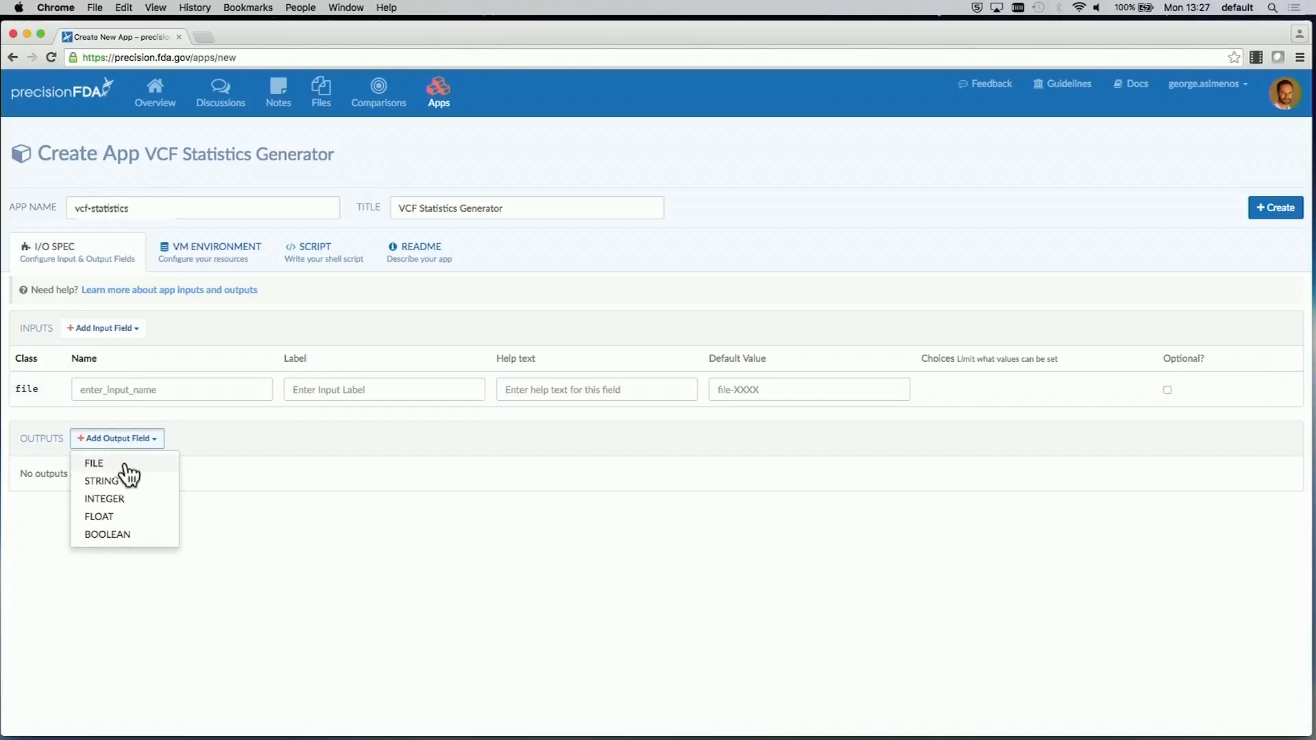
left_click(127, 468)
Name the input variants, label it "Variants VCF", and set its help text to "A VCF file containing variants whose statistics will be calculated".
left_click(115, 390)
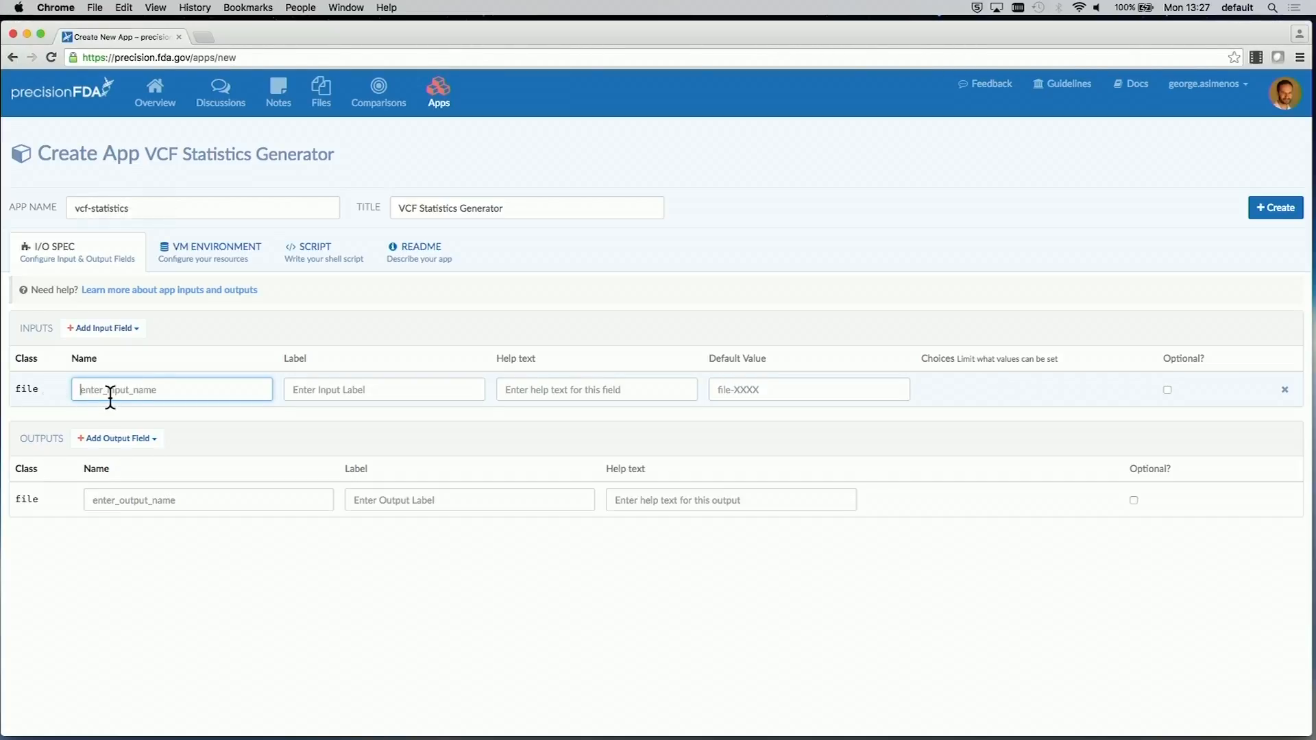
type("variants")
left_click(367, 390)
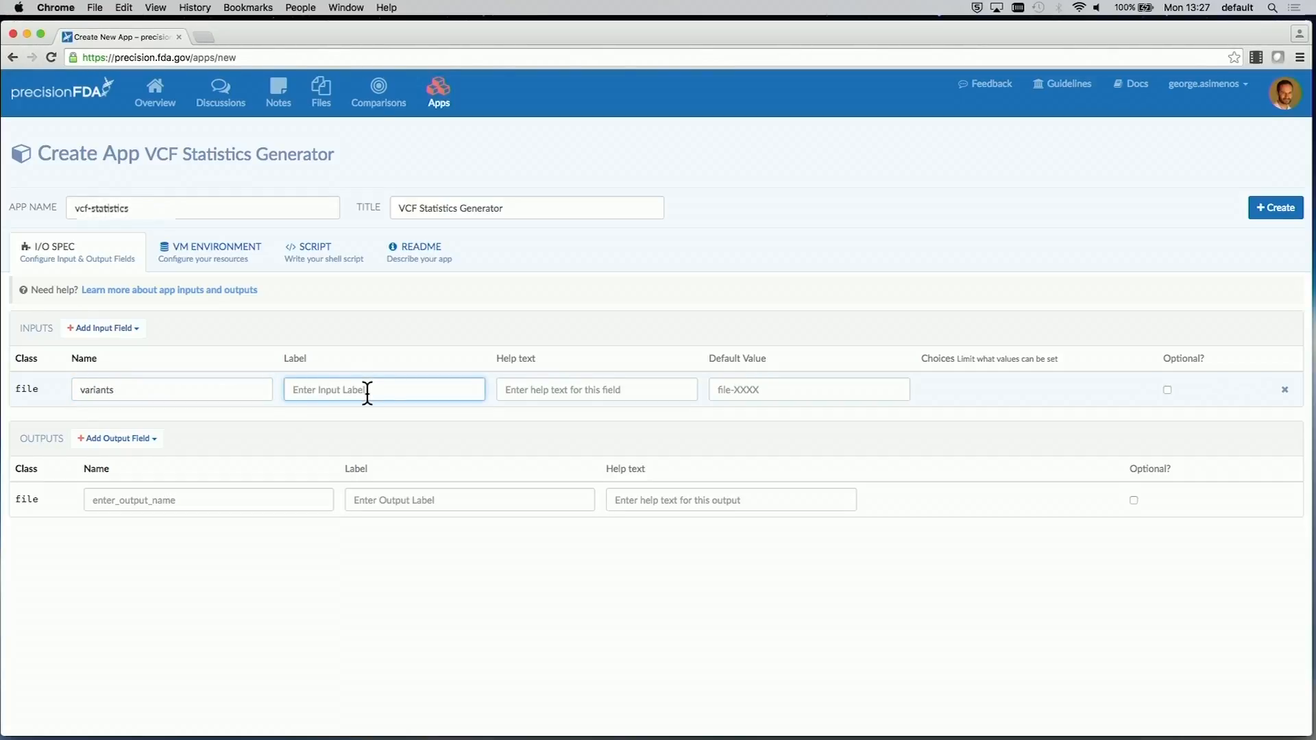
type("Variants VCF")
key("Tab")
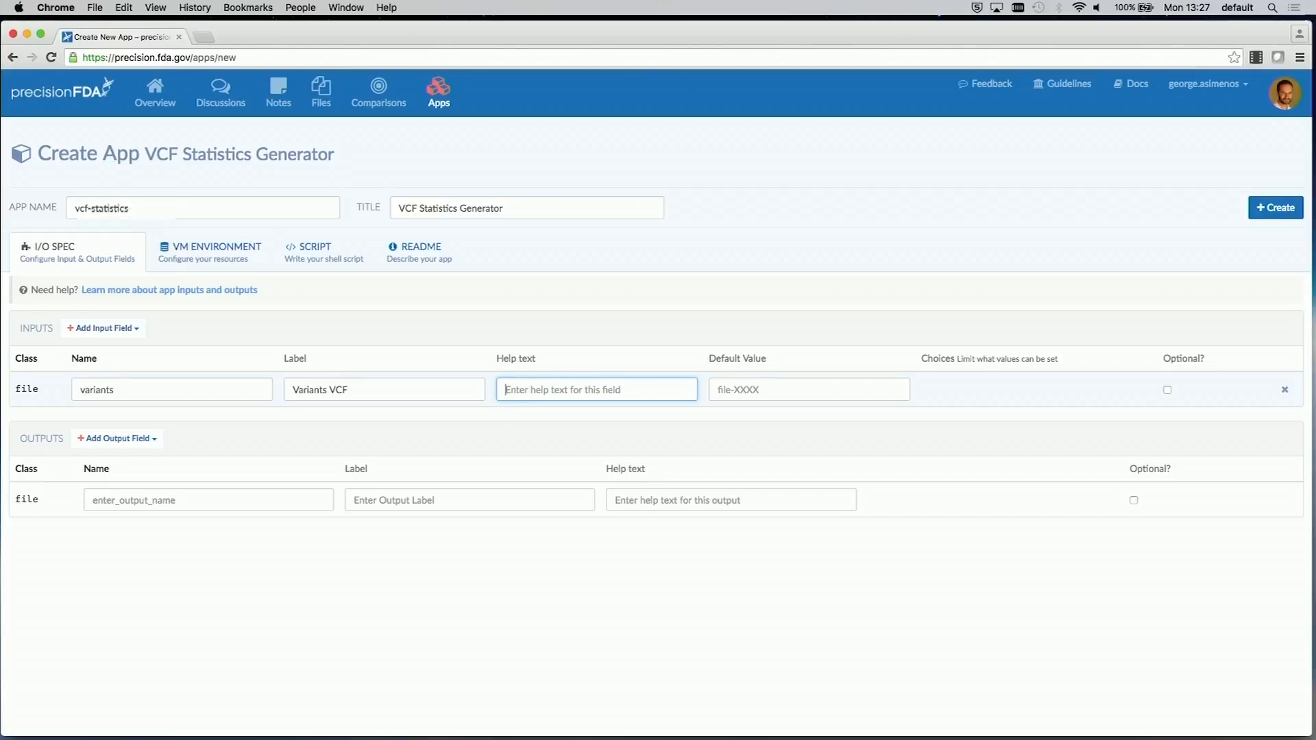
type("A VCF file containing")
type(" variants whose sta")
type("tistics will be")
type(" calculated")
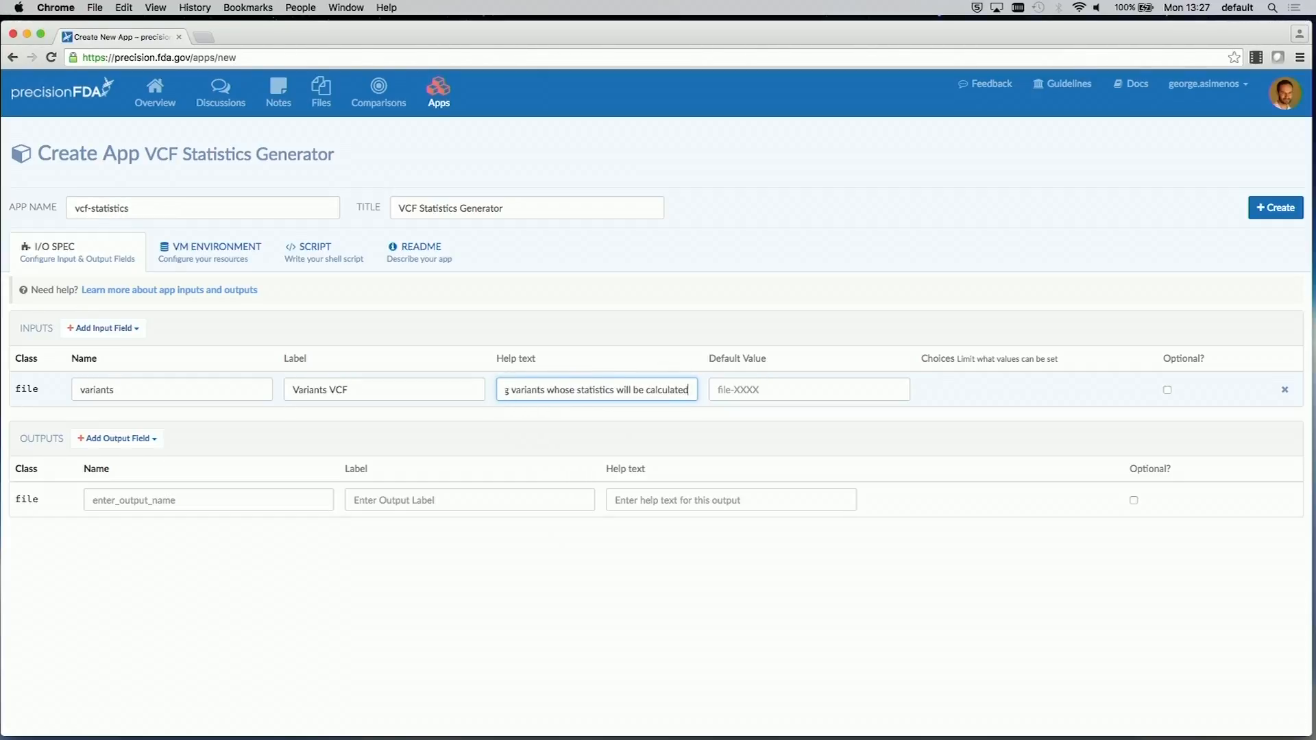
Name the output stats, label it "Statistics file", and set its help text to "A text file containing statistics as calculated by bcftools".
left_click(120, 500)
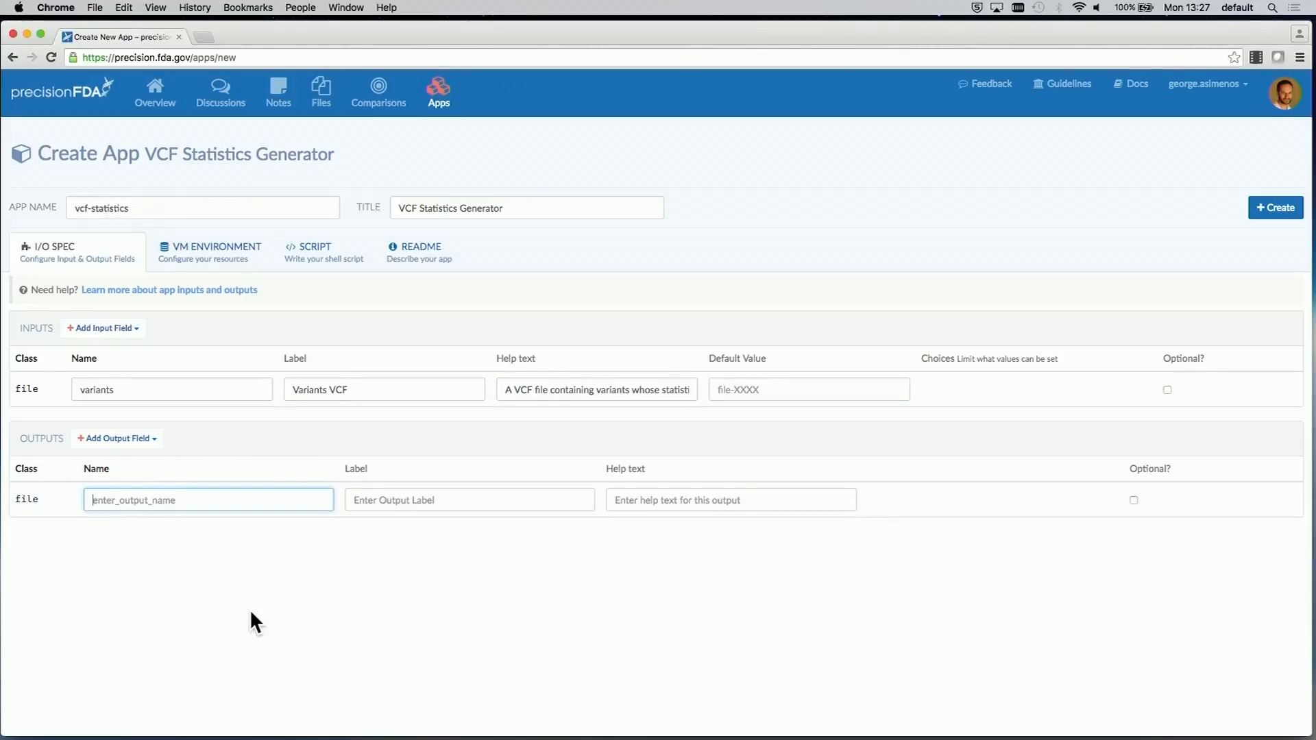
type("stats")
key("Tab")
type("Statistics ")
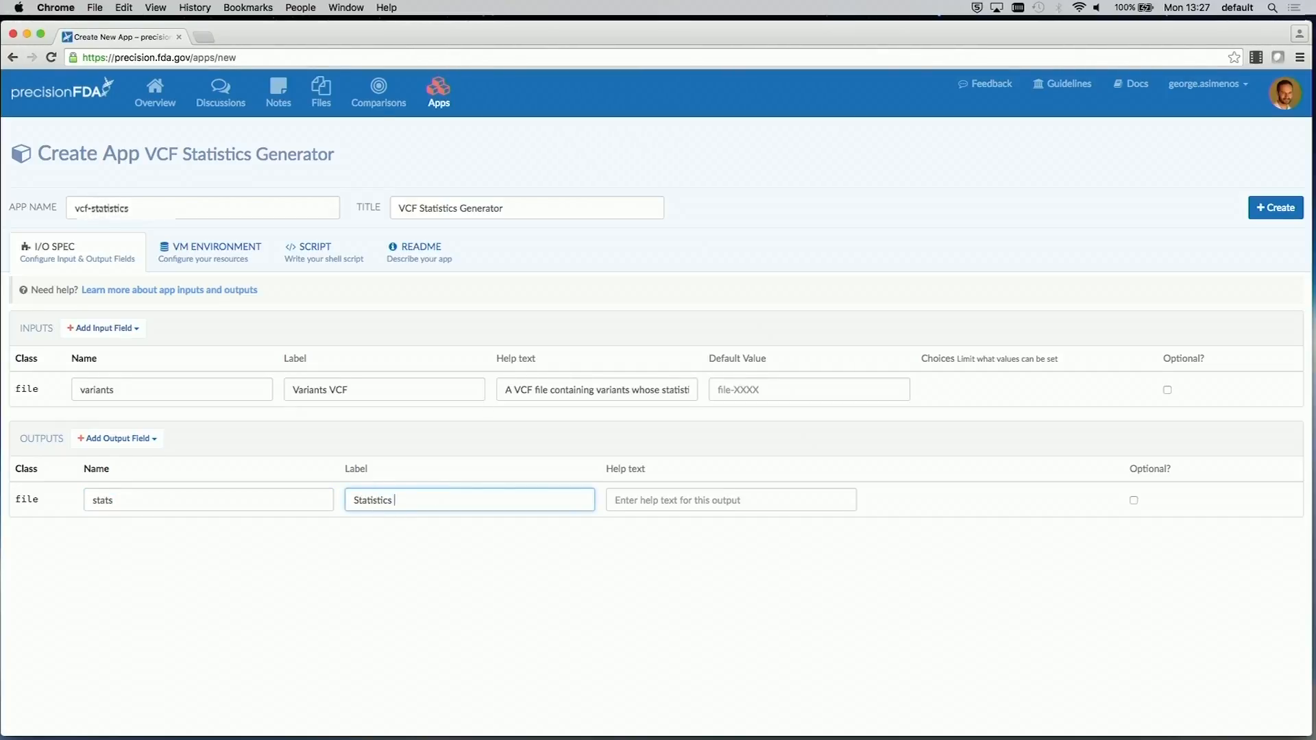
type("file")
key("Tab")
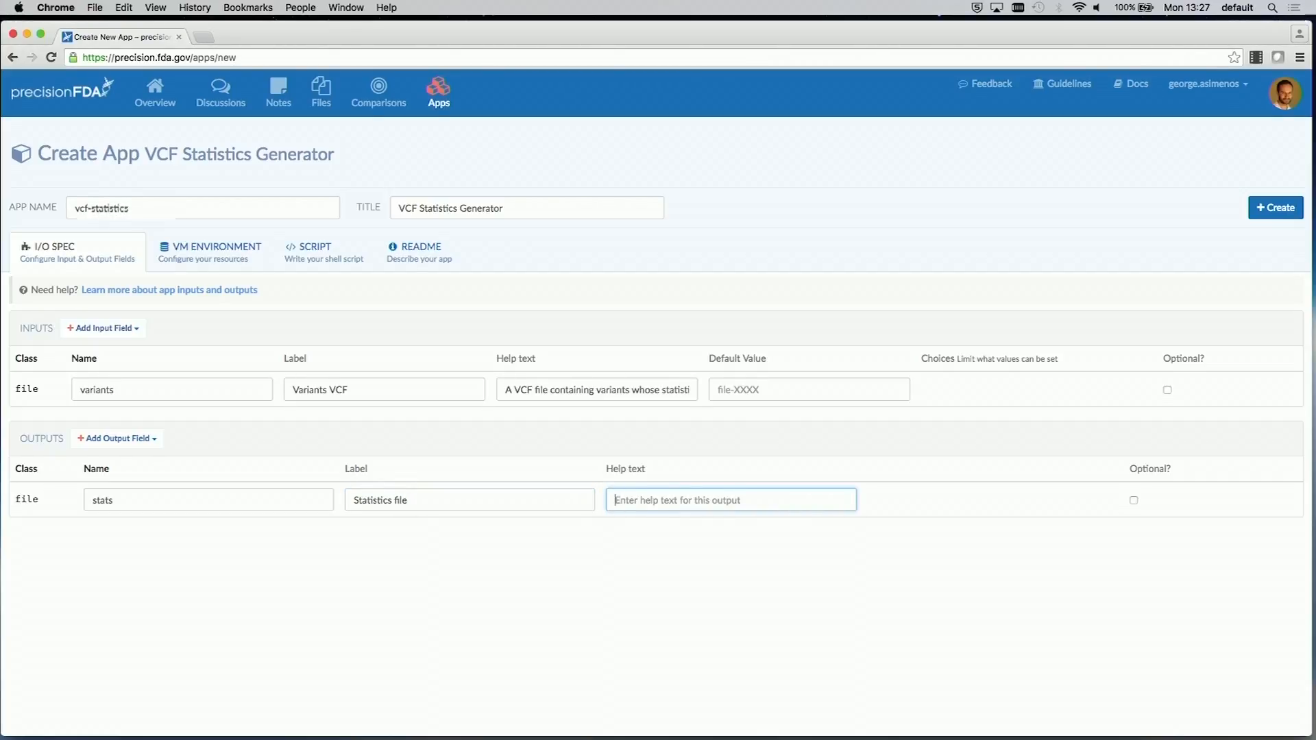
type("A text file containing sta")
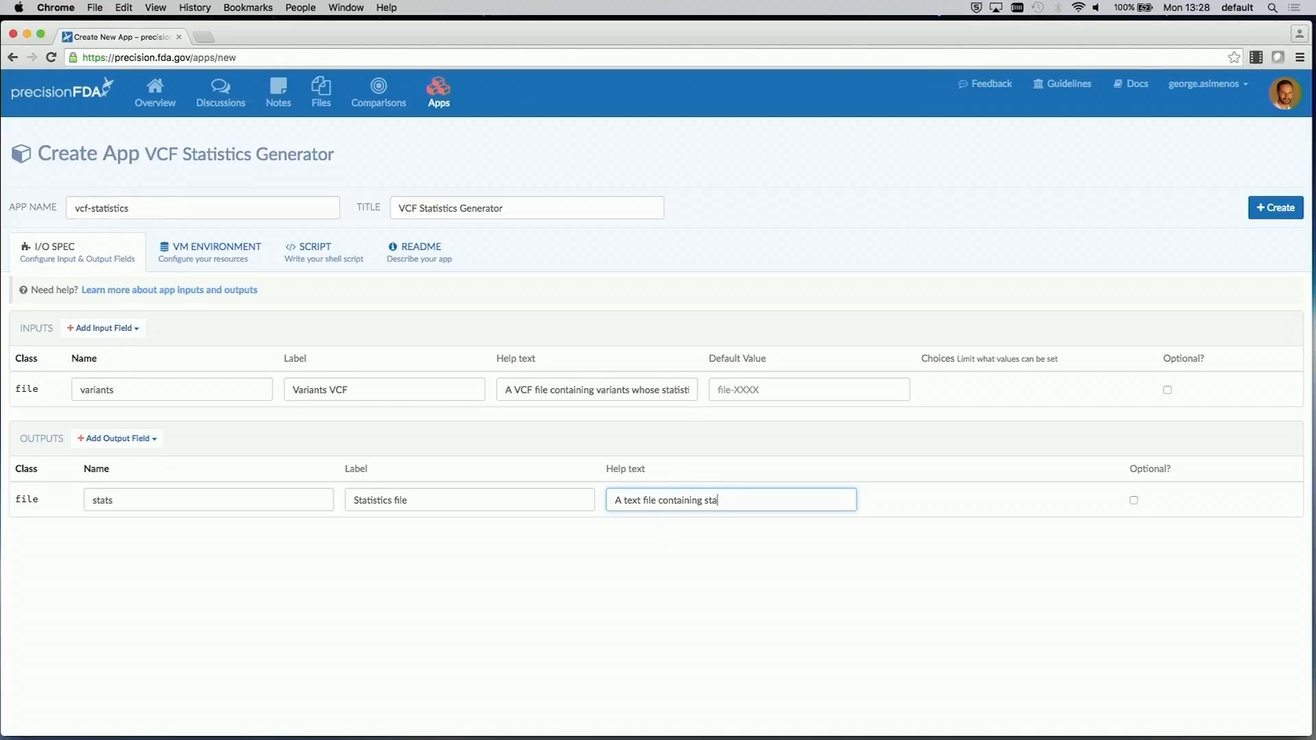
type("tistics as calculated by bcftools")
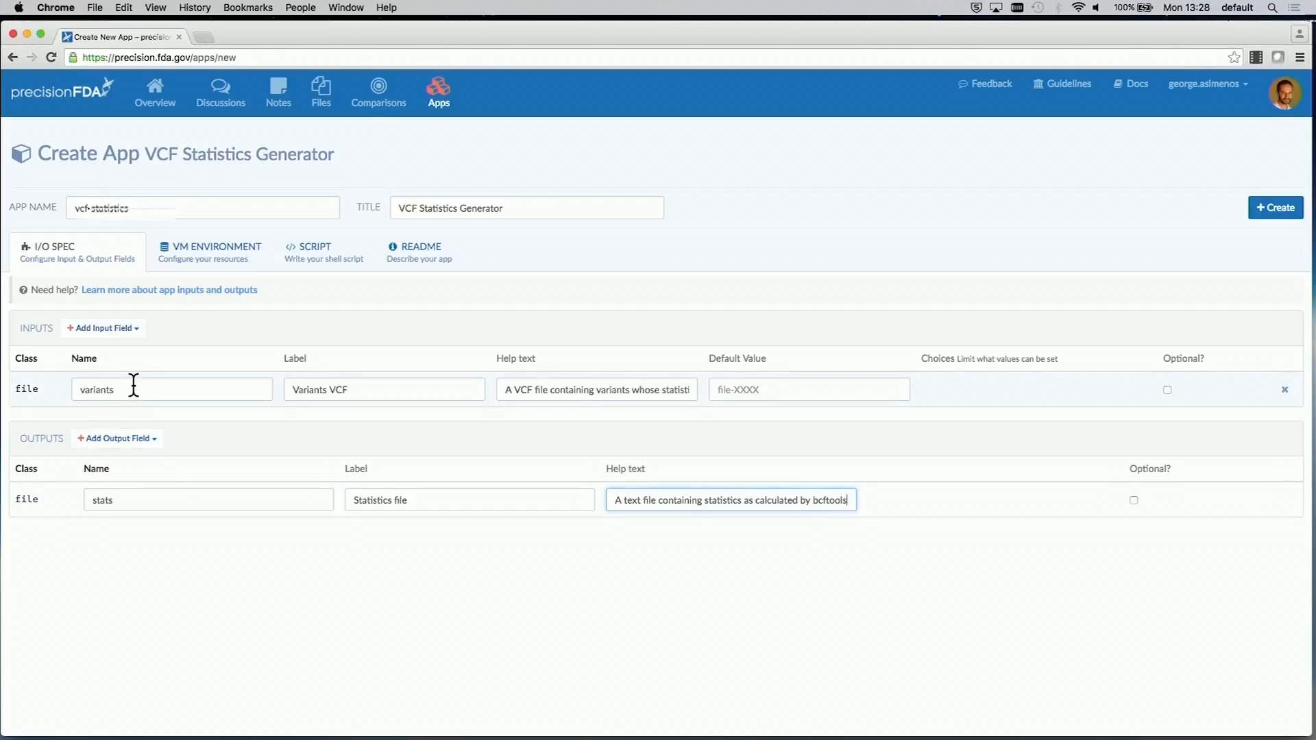
Review the available instance types in the documentation for the VM environment's default instance, and return to the app form.
left_click(203, 255)
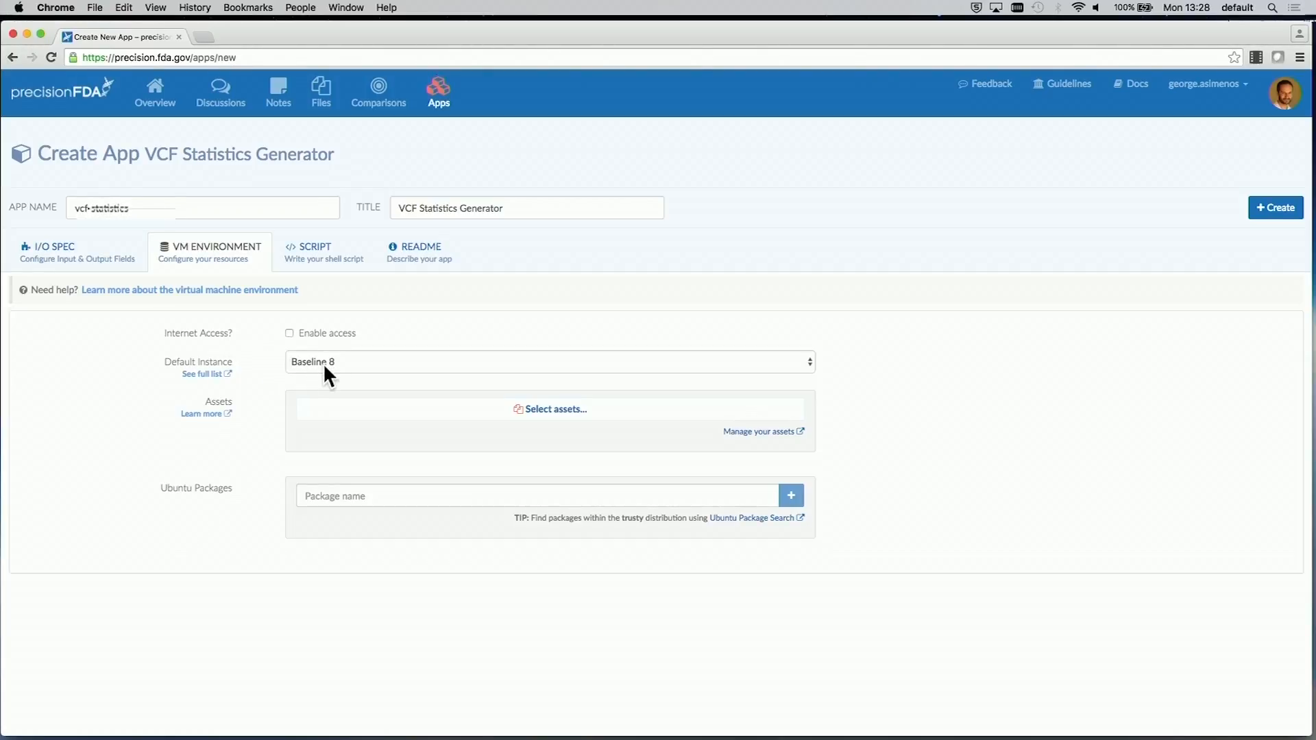
left_click(210, 374)
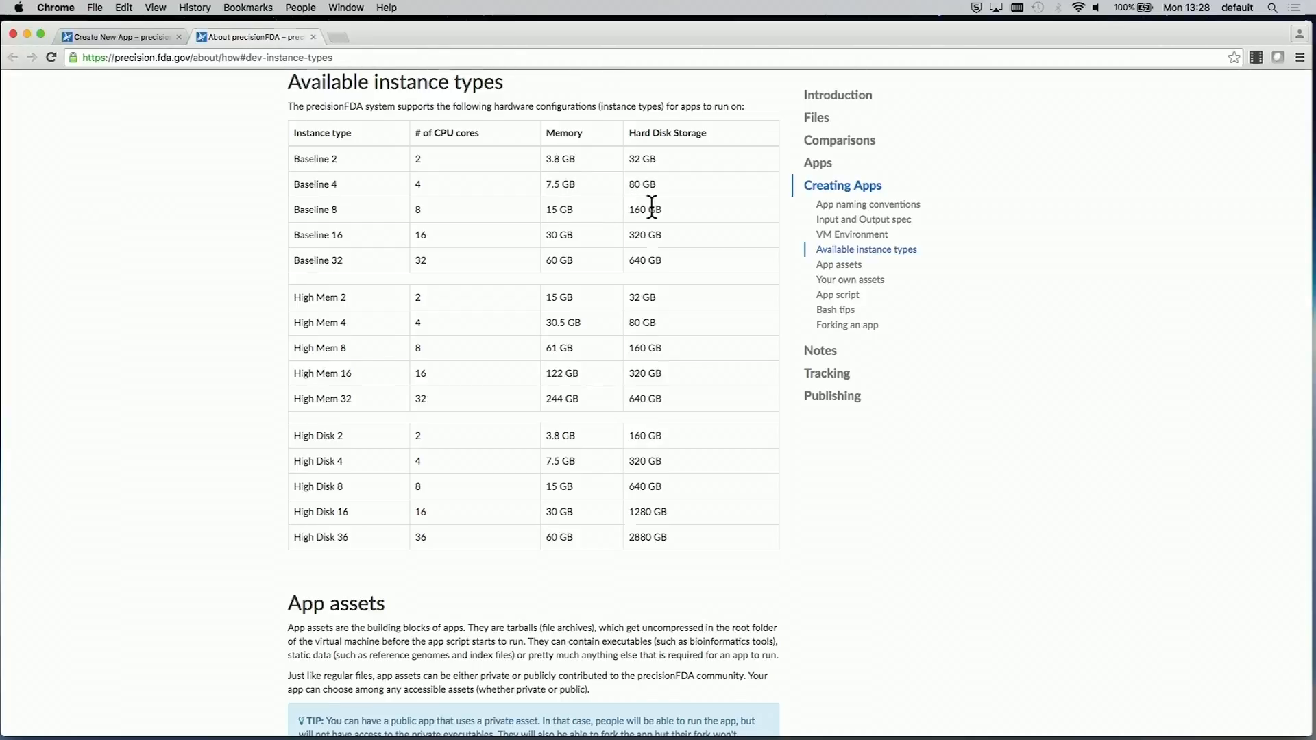
left_click(313, 37)
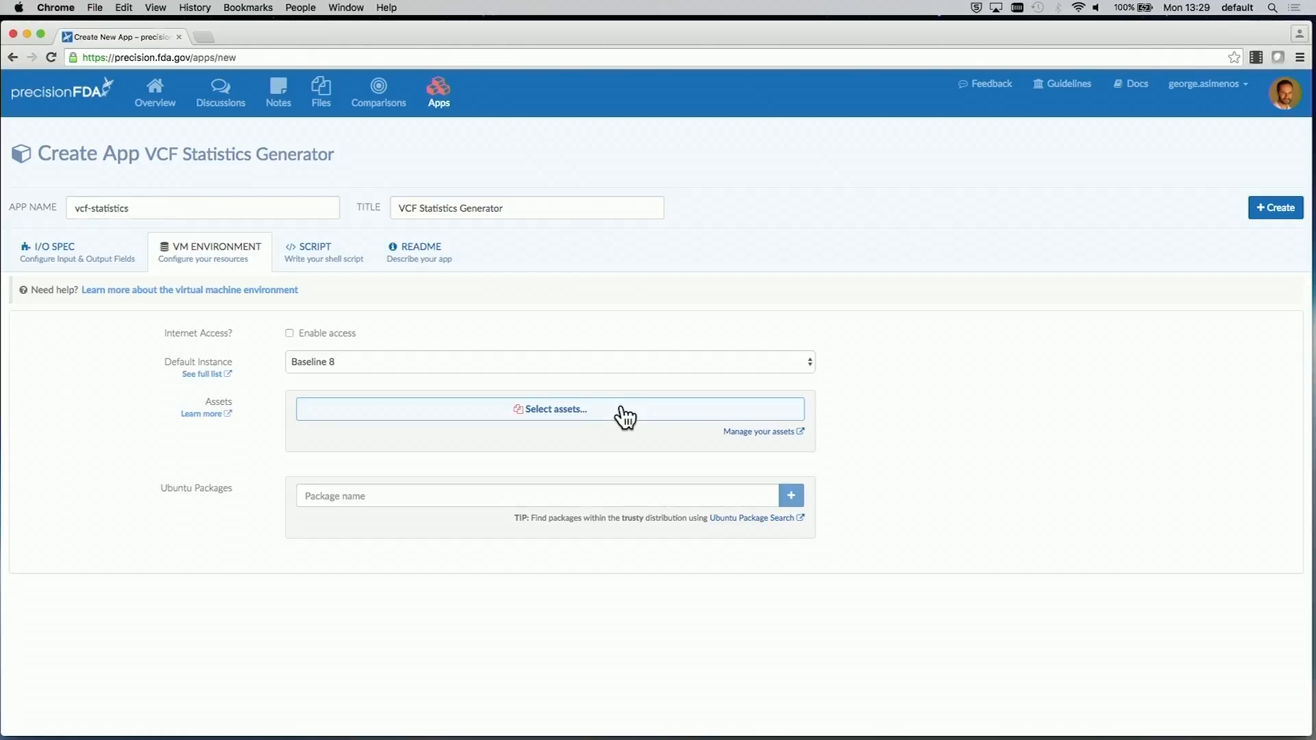
Search the assets for bcftools and add bcftools-1.3 to the app's VM environment.
left_click(522, 407)
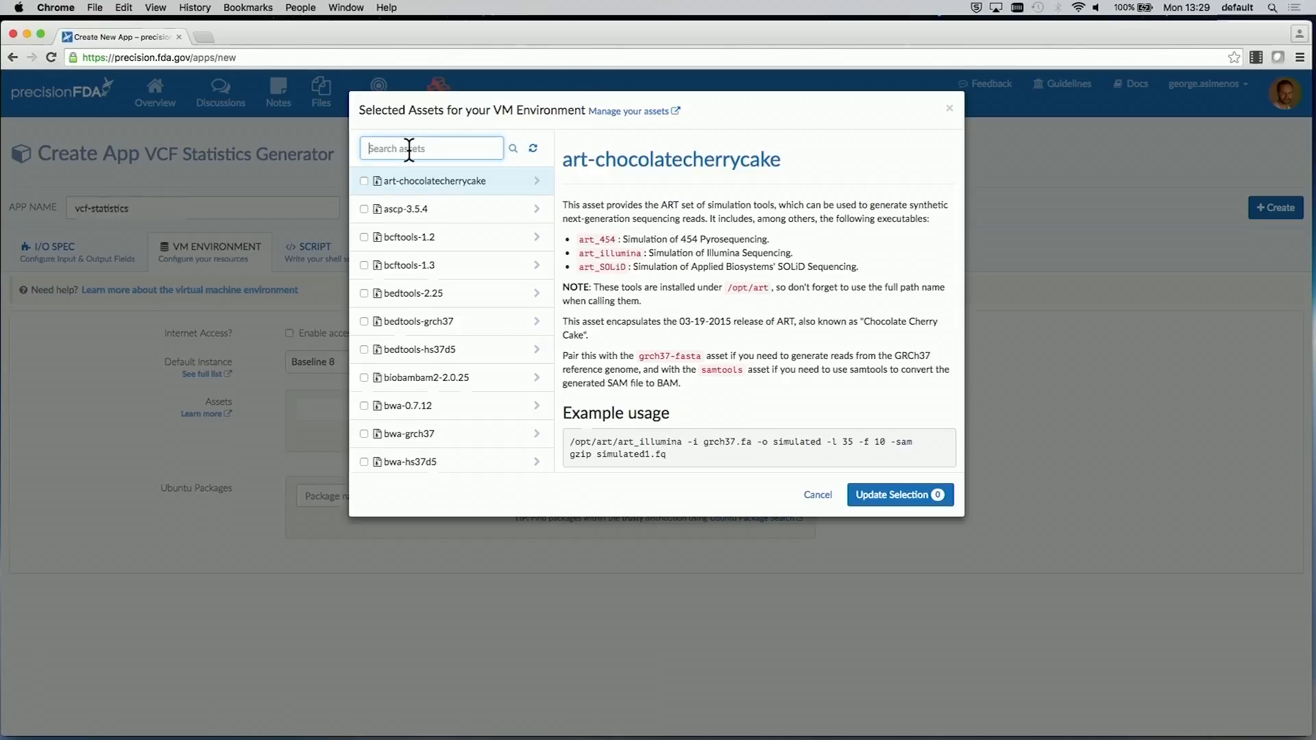
type("bcftools")
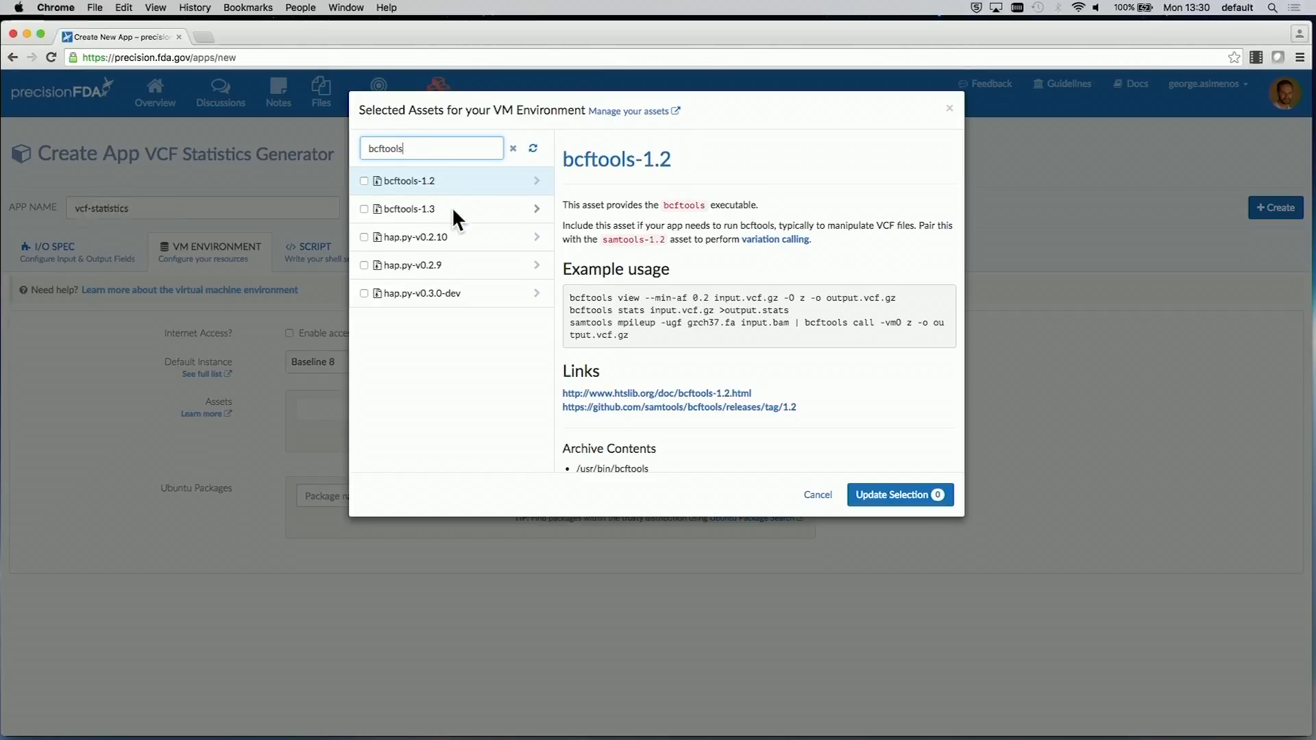
left_click(417, 210)
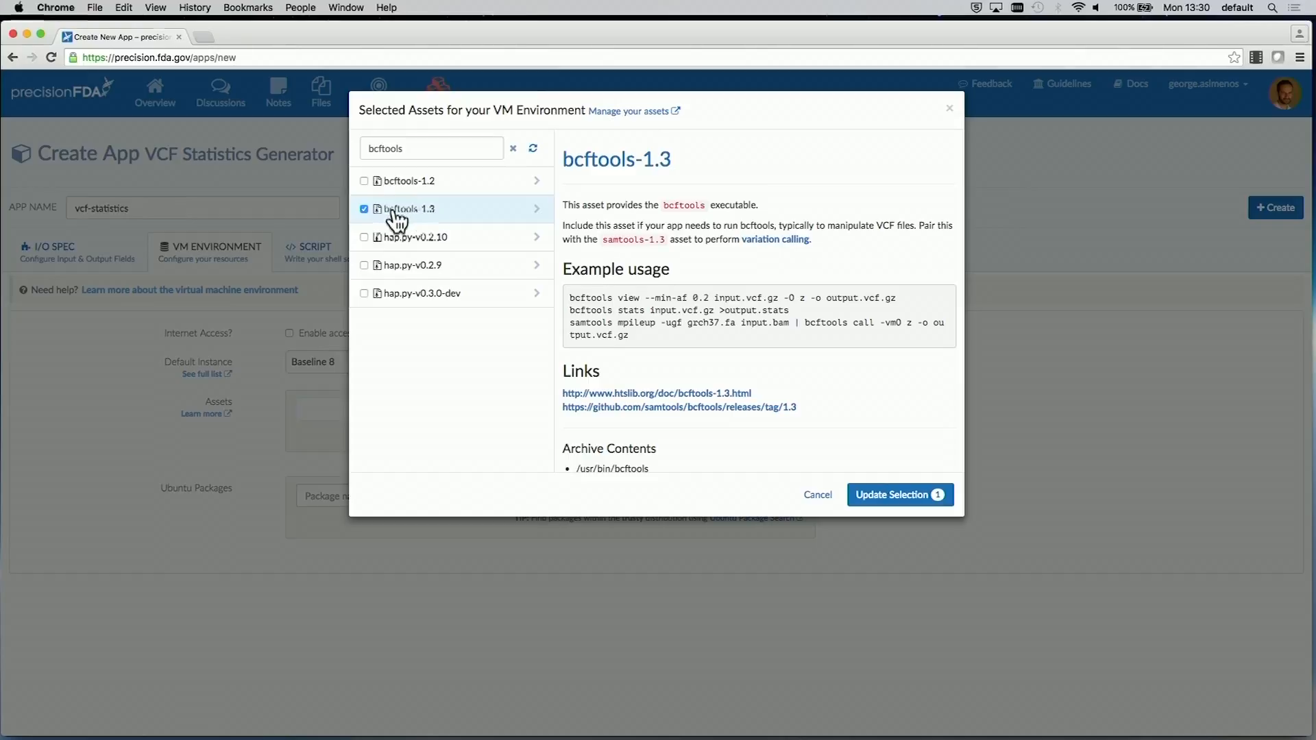
scroll(681, 287, "down", 1)
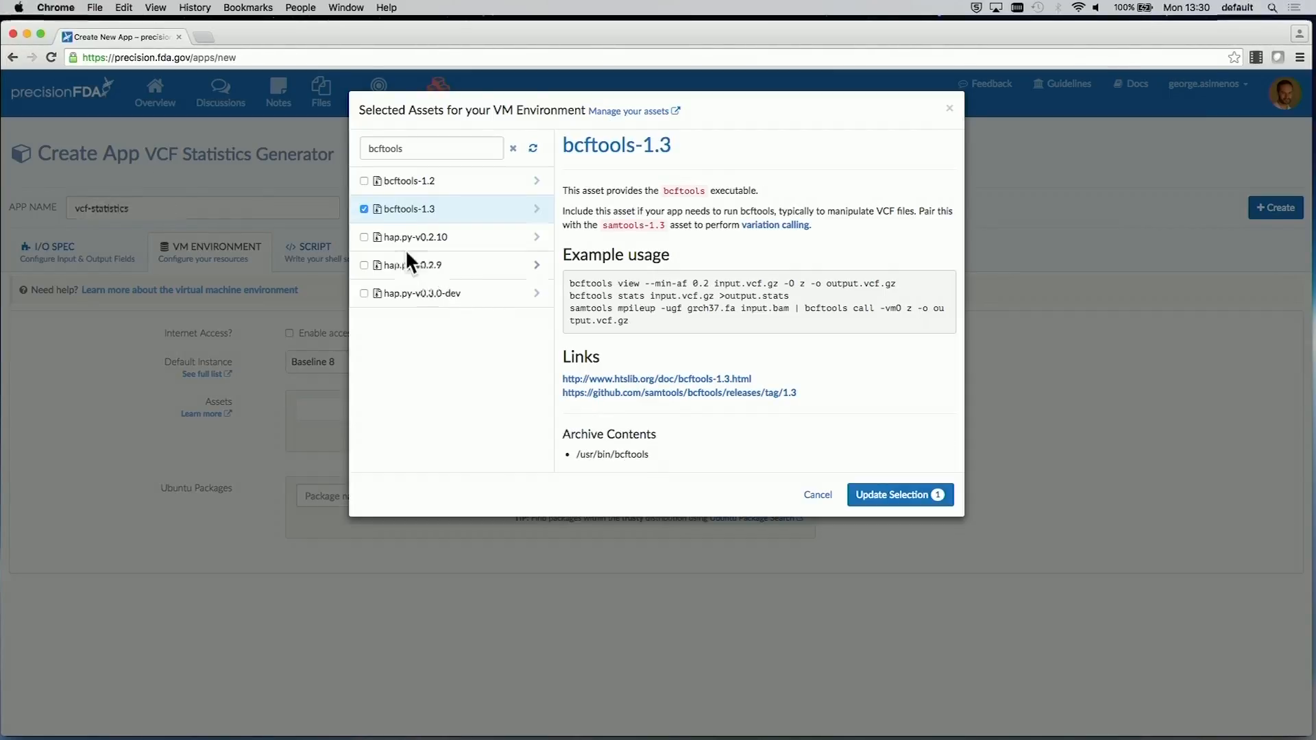
left_click(364, 209)
left_click(908, 495)
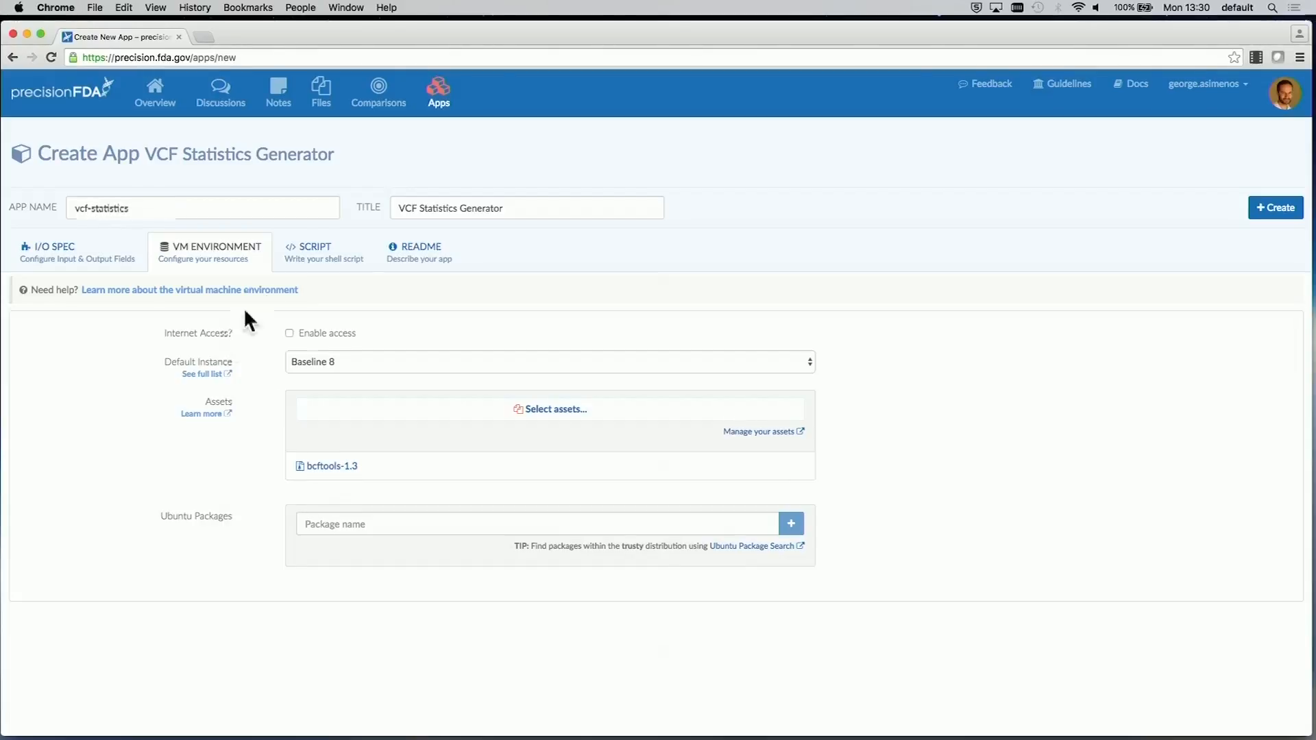
Write the script's first line as bcftools stats "$variants_path" > output.stats.txt, consulting the app script documentation for the file path variable.
left_click(319, 261)
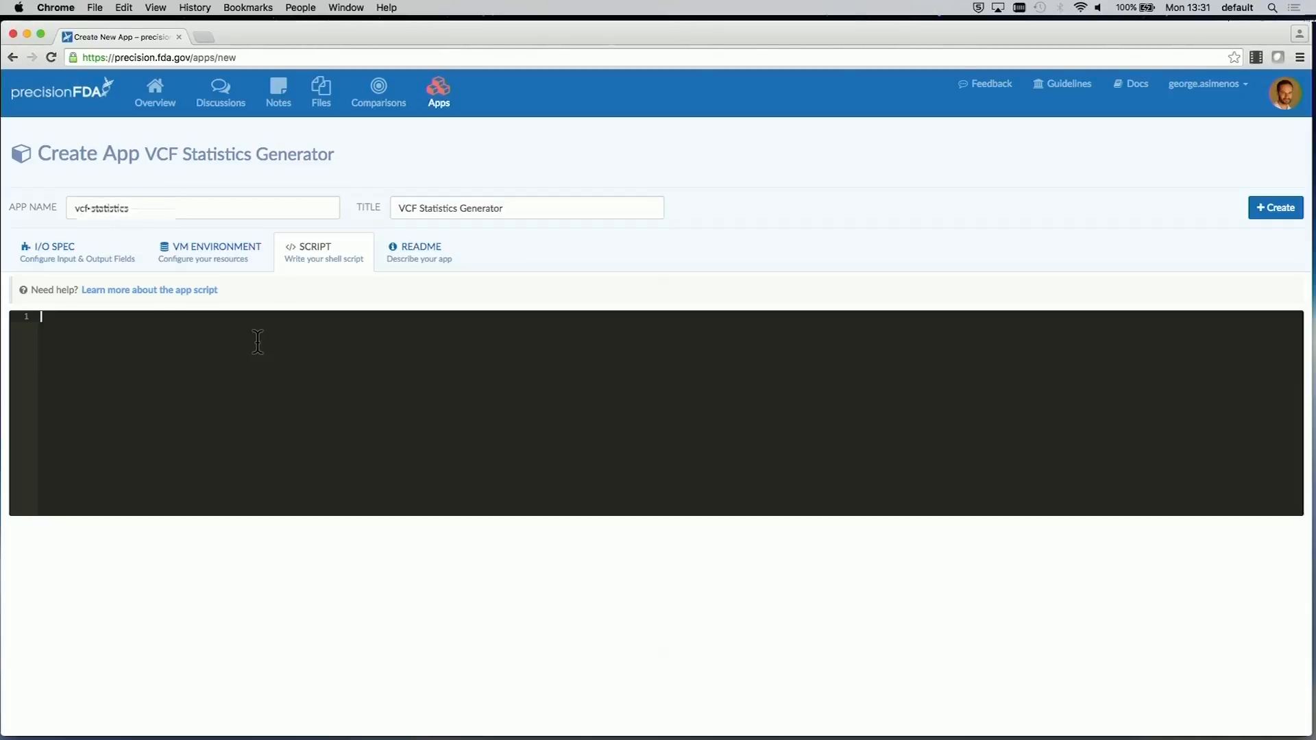
type("bcftools stats")
left_click(146, 290)
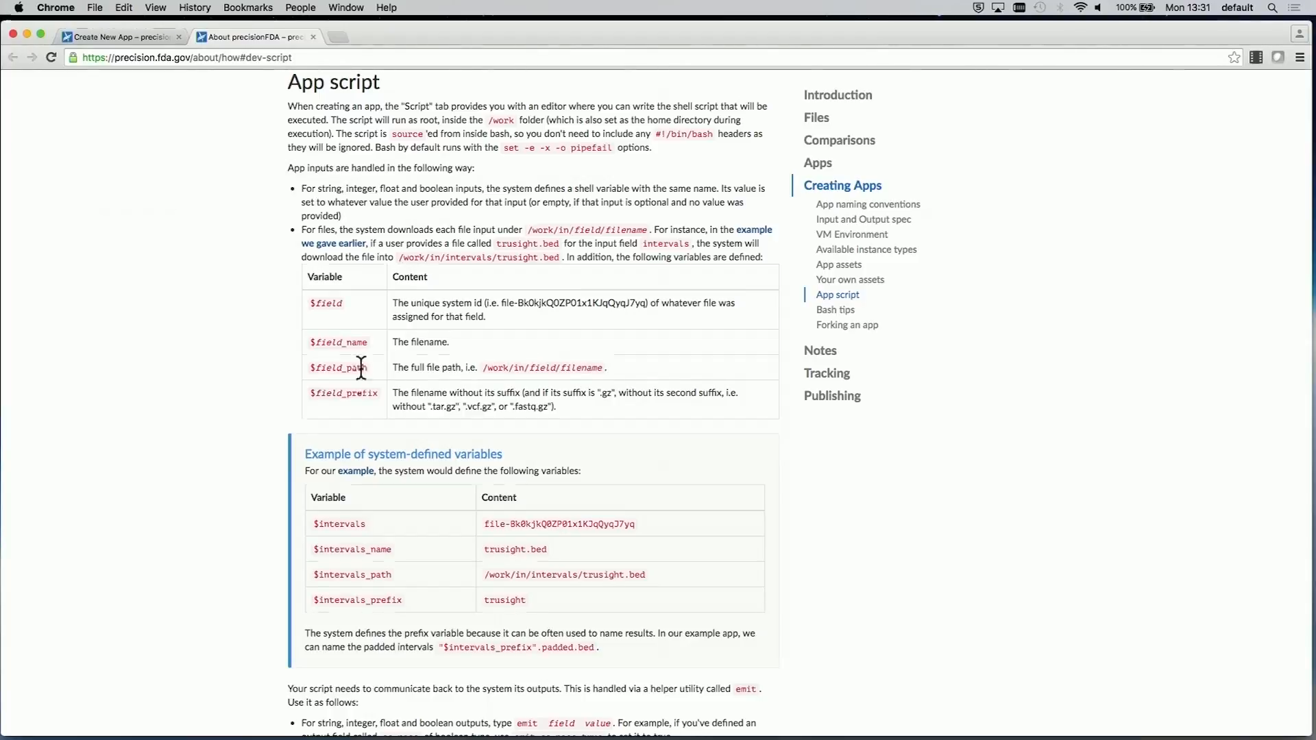
key("super+w")
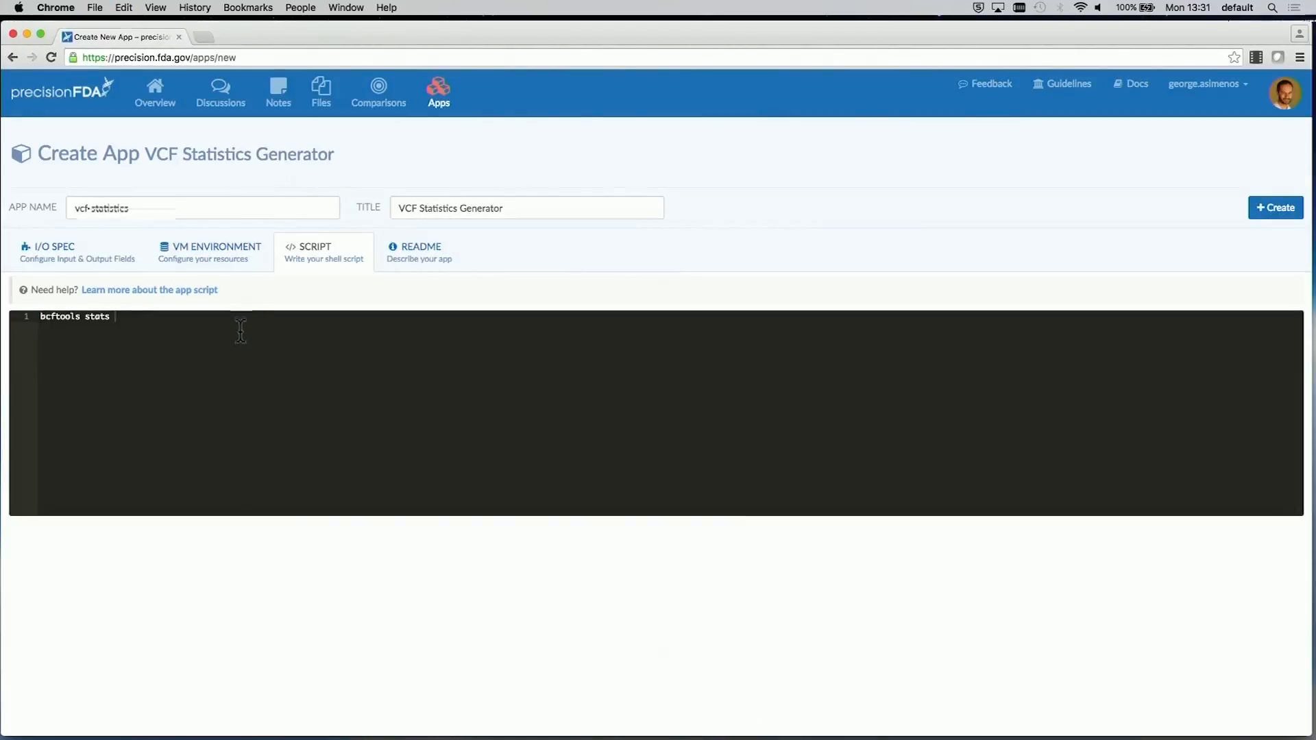
type("\"$variants_path\" >")
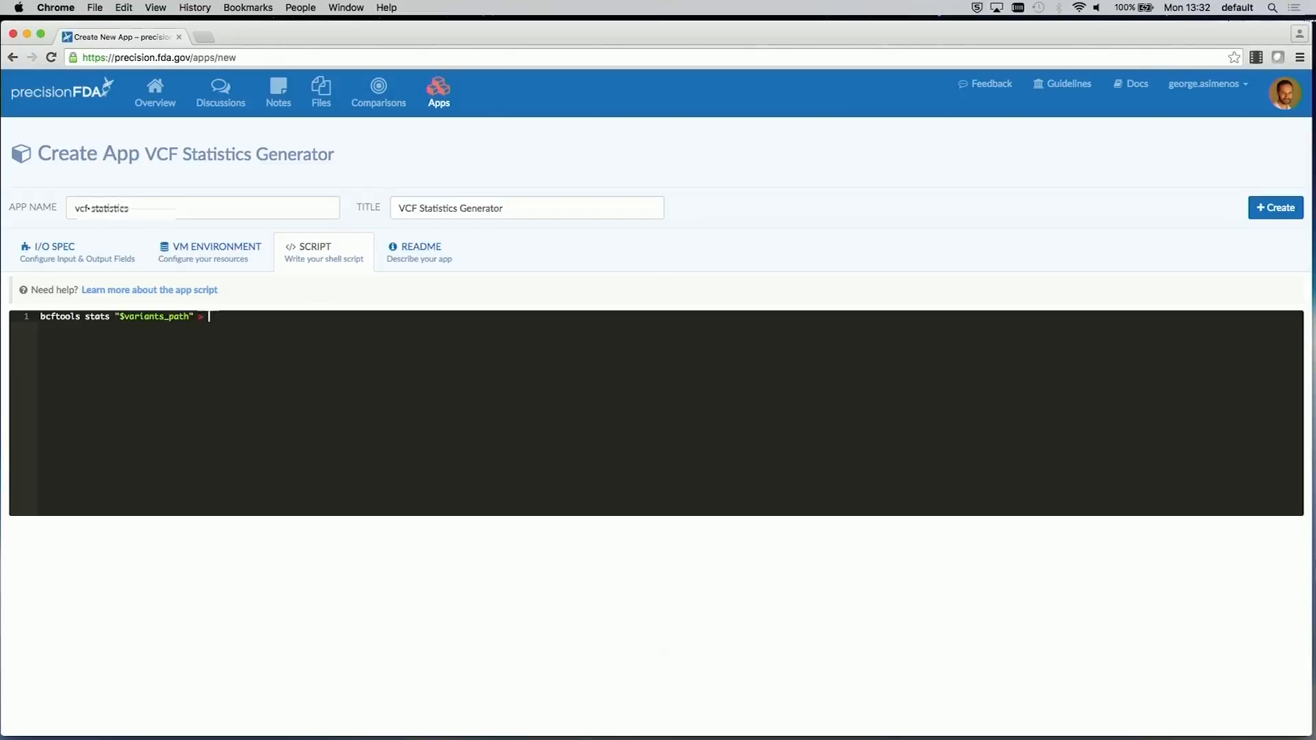
type("tput.stats.txt")
key("Return")
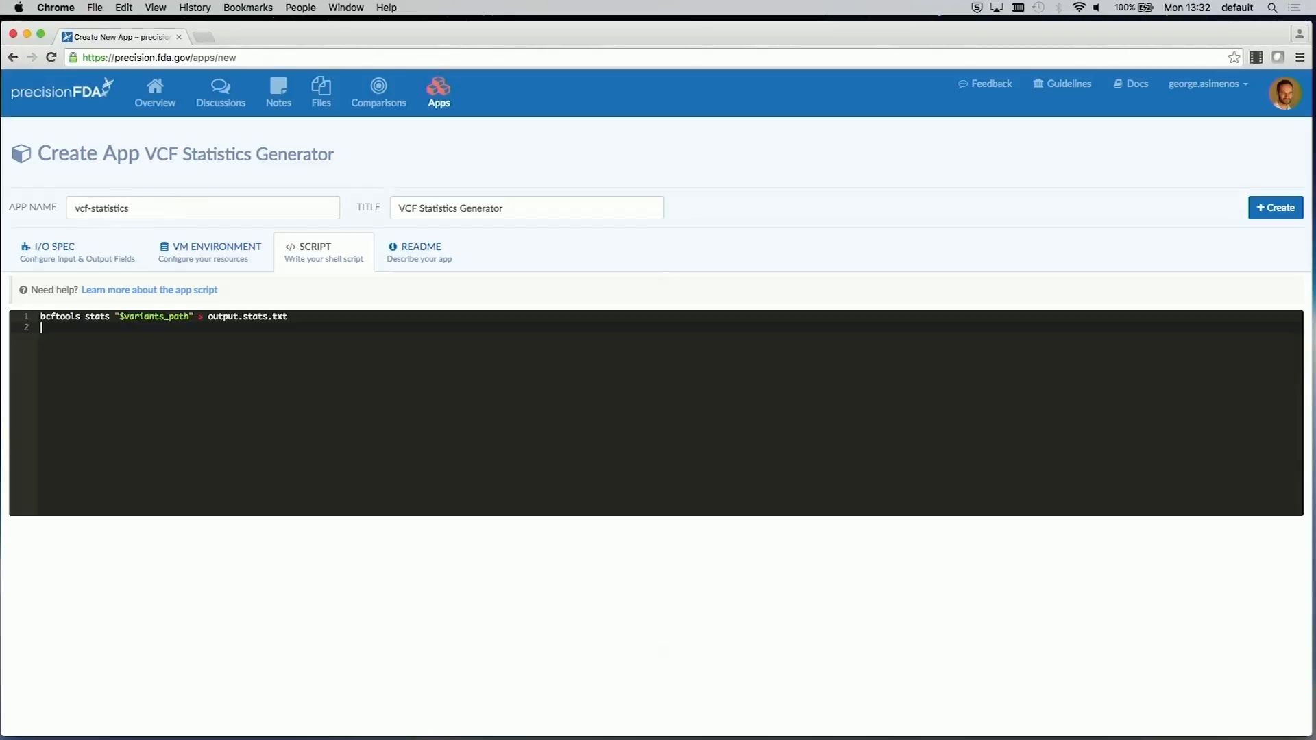
Add the second script line emit stats output.stats.txt, checking the output field's name in the I/O specification.
type("mit")
left_click(80, 248)
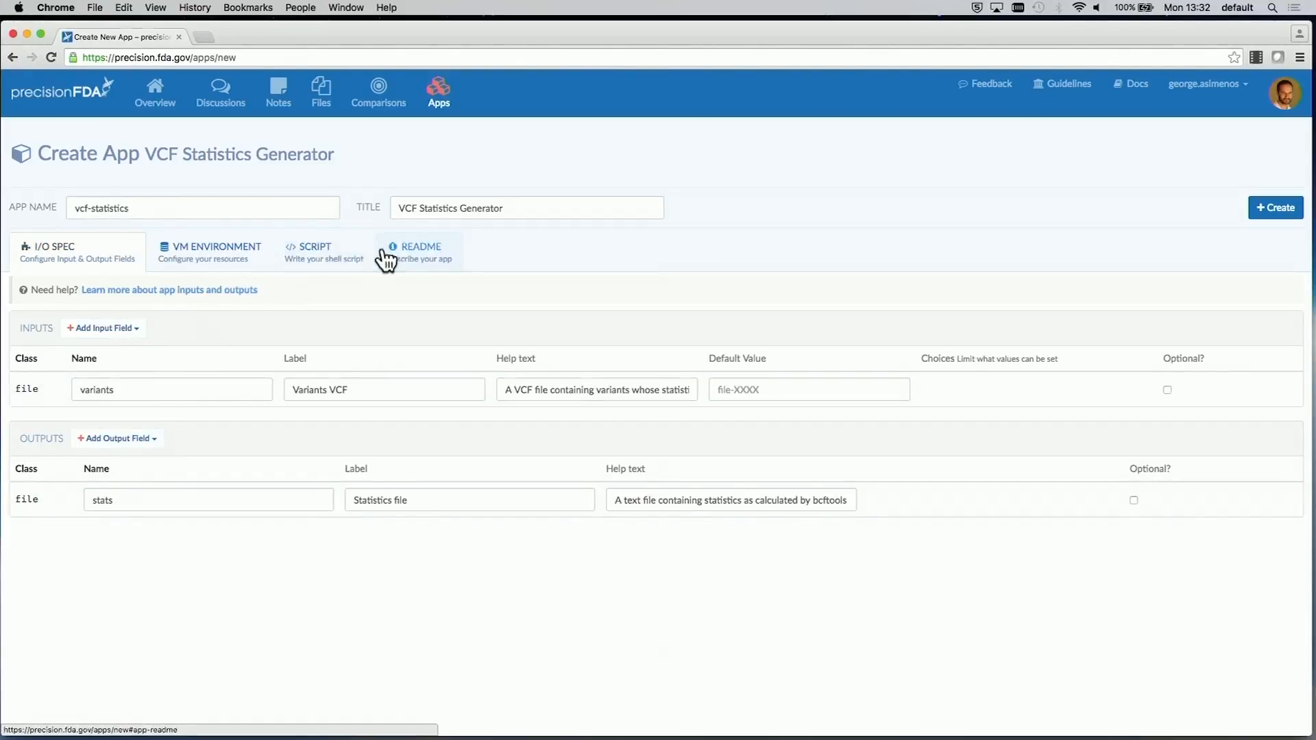
left_click(335, 262)
left_click(274, 342)
type("s")
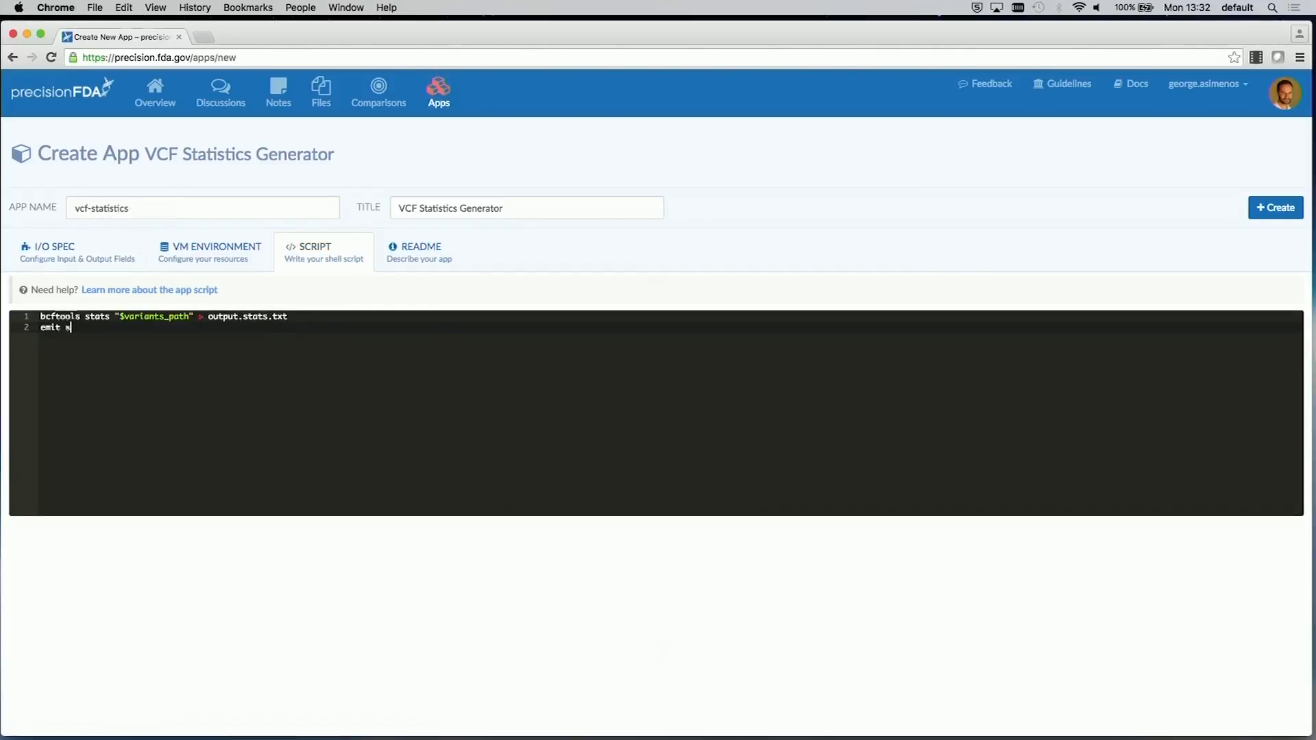
type("tats")
type("output.stats.txt")
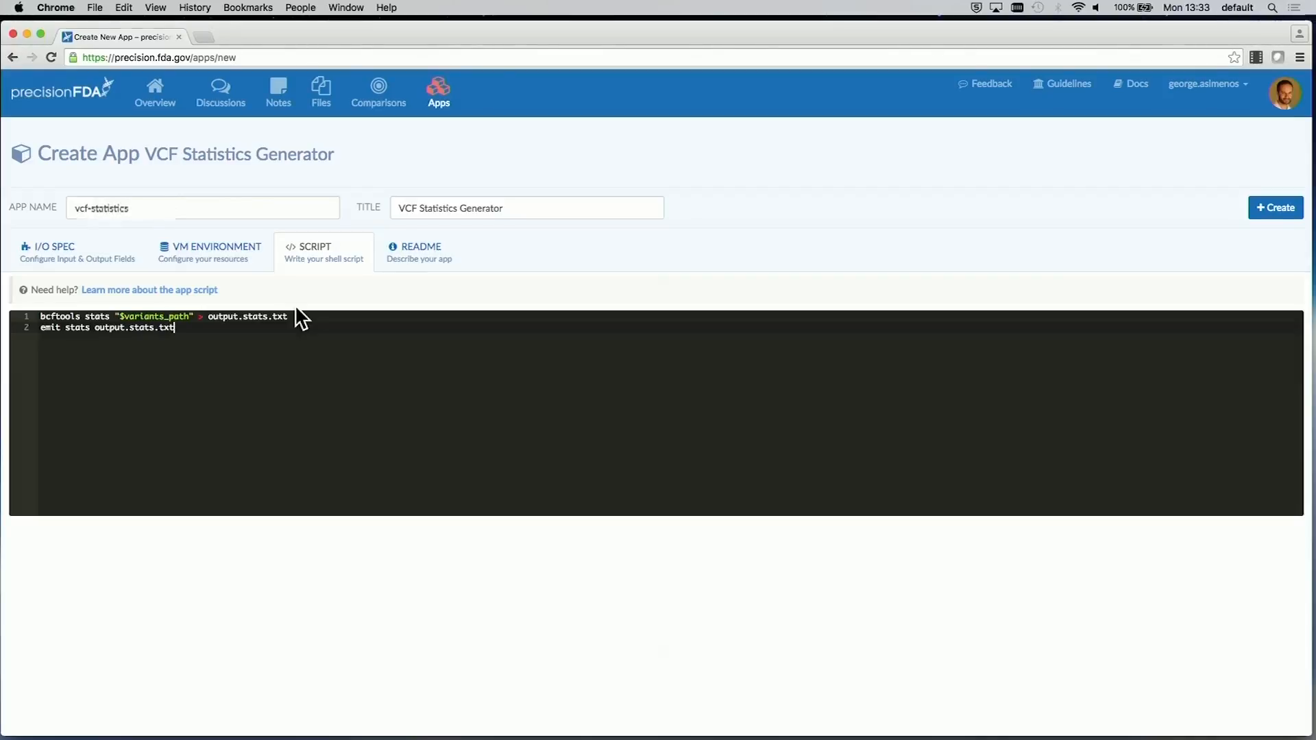
Write a README headed "# VCF Statistics Generator" with the text "This app calculates statistics on a VCF by running bcftools." and create the app.
left_click(413, 254)
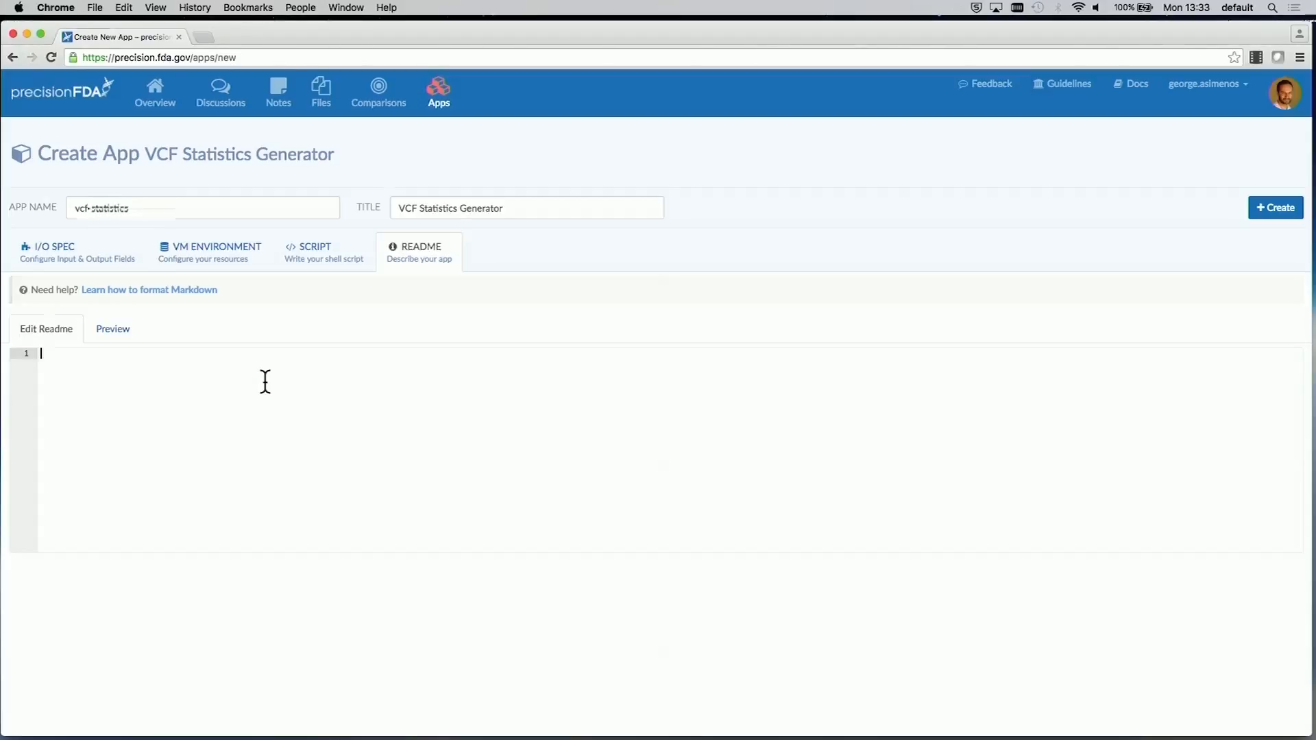
type("# VCF Statistics Generator")
key("Return")
key("Return")
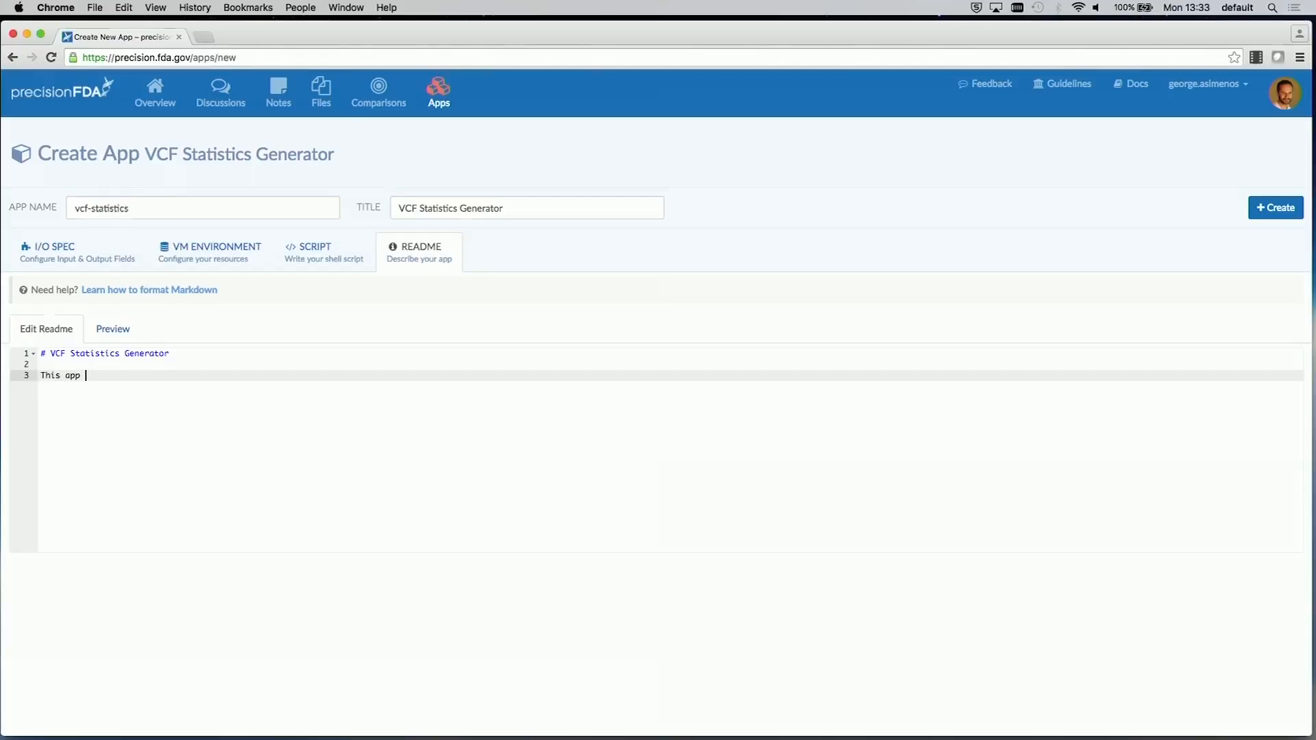
type("This app calculated ")
type(" statistics on a VCF")
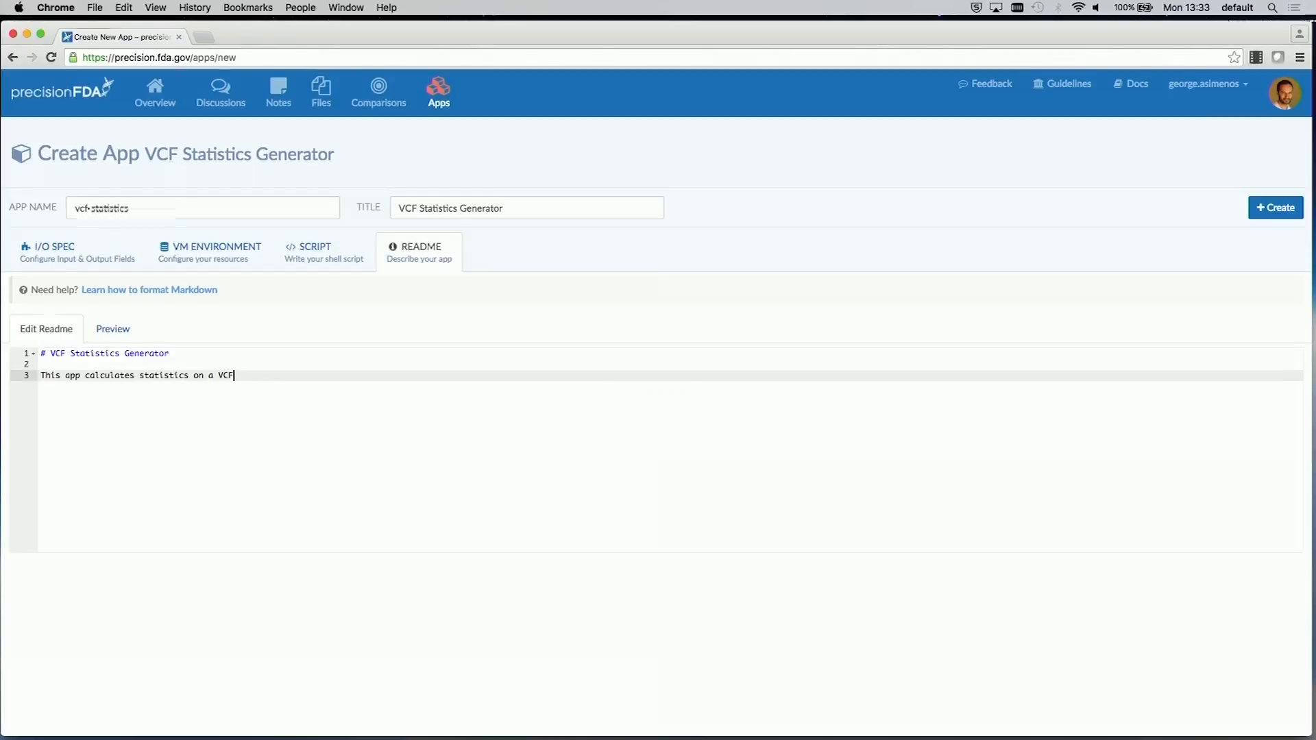
type(" by running bcftools.")
left_click(1272, 212)
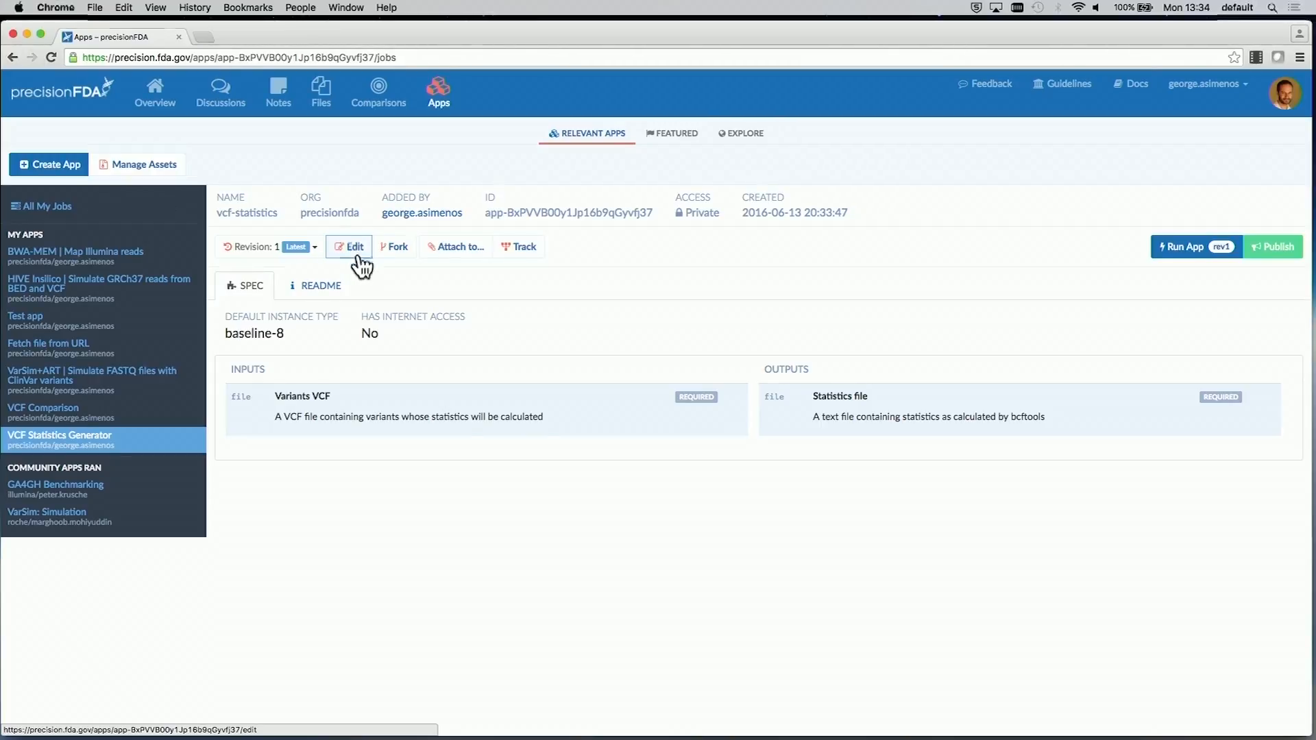
Set up a run of the VCF Statistics Generator app with small-demo.vcf as the Variants VCF input.
left_click(1182, 255)
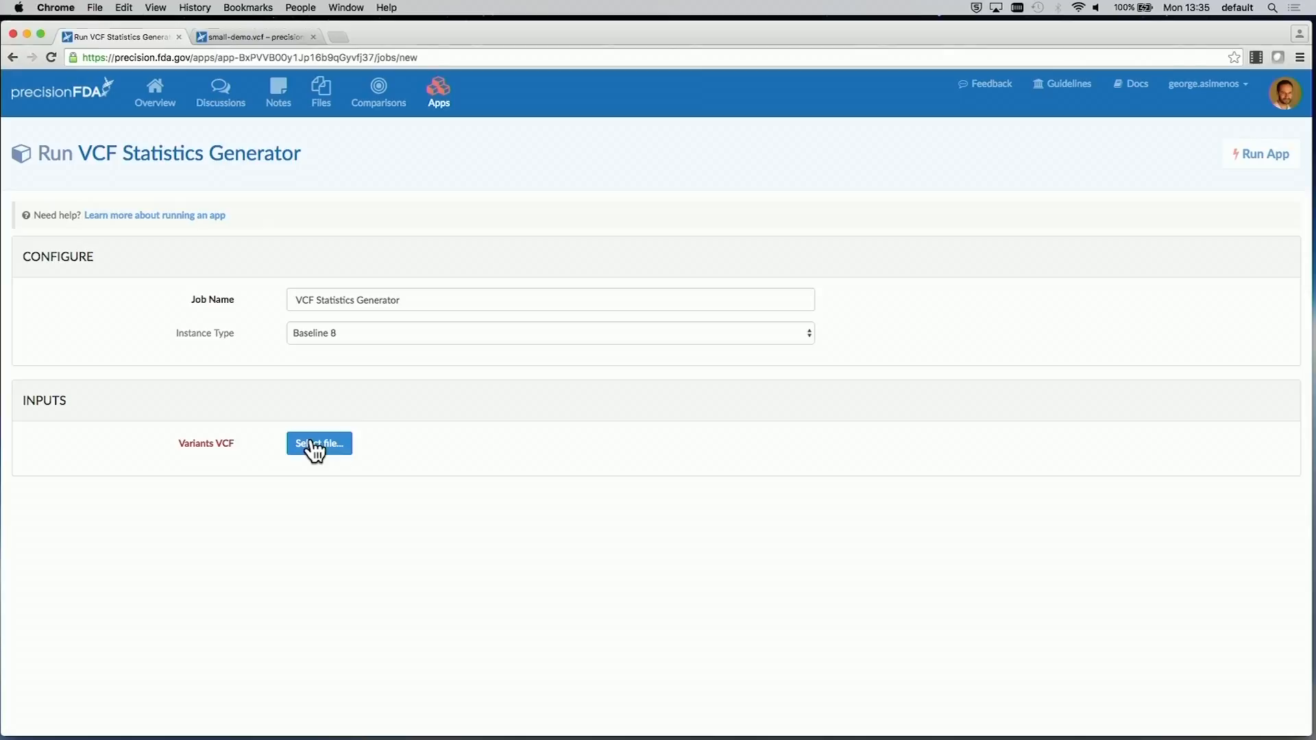
left_click(315, 446)
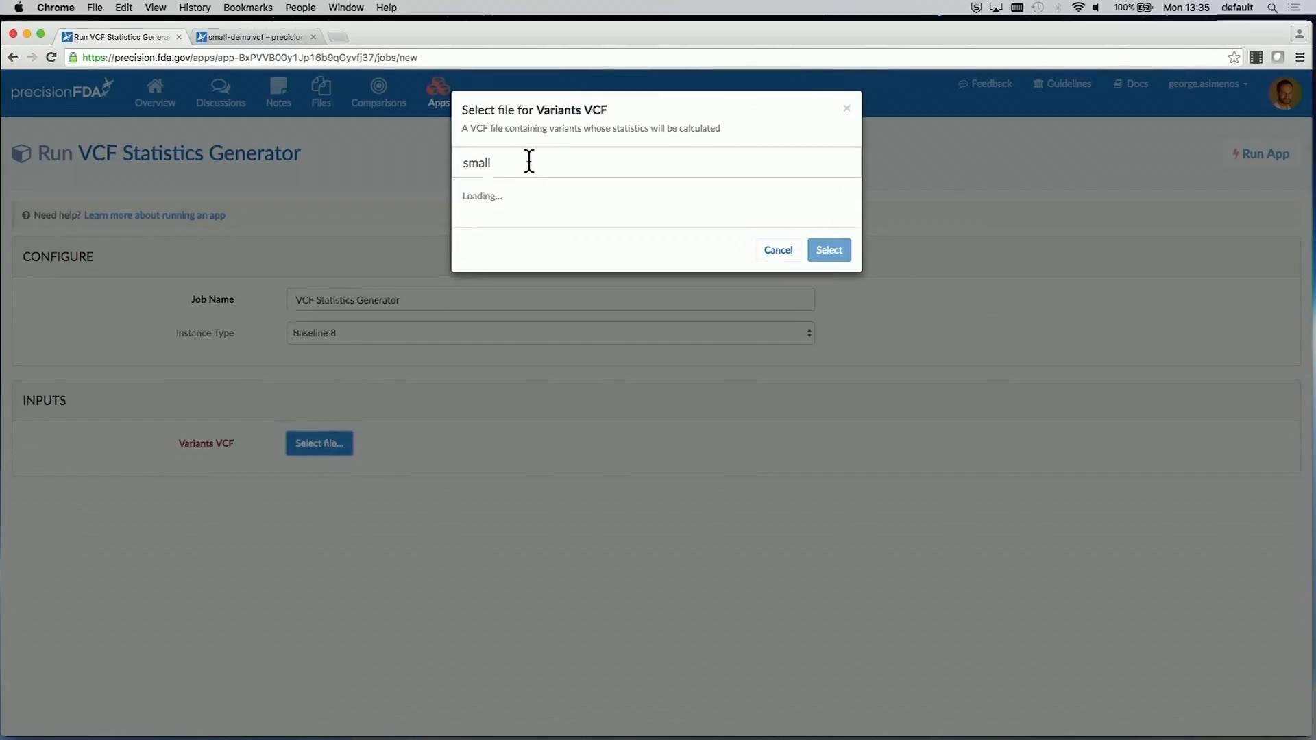
double_click(594, 197)
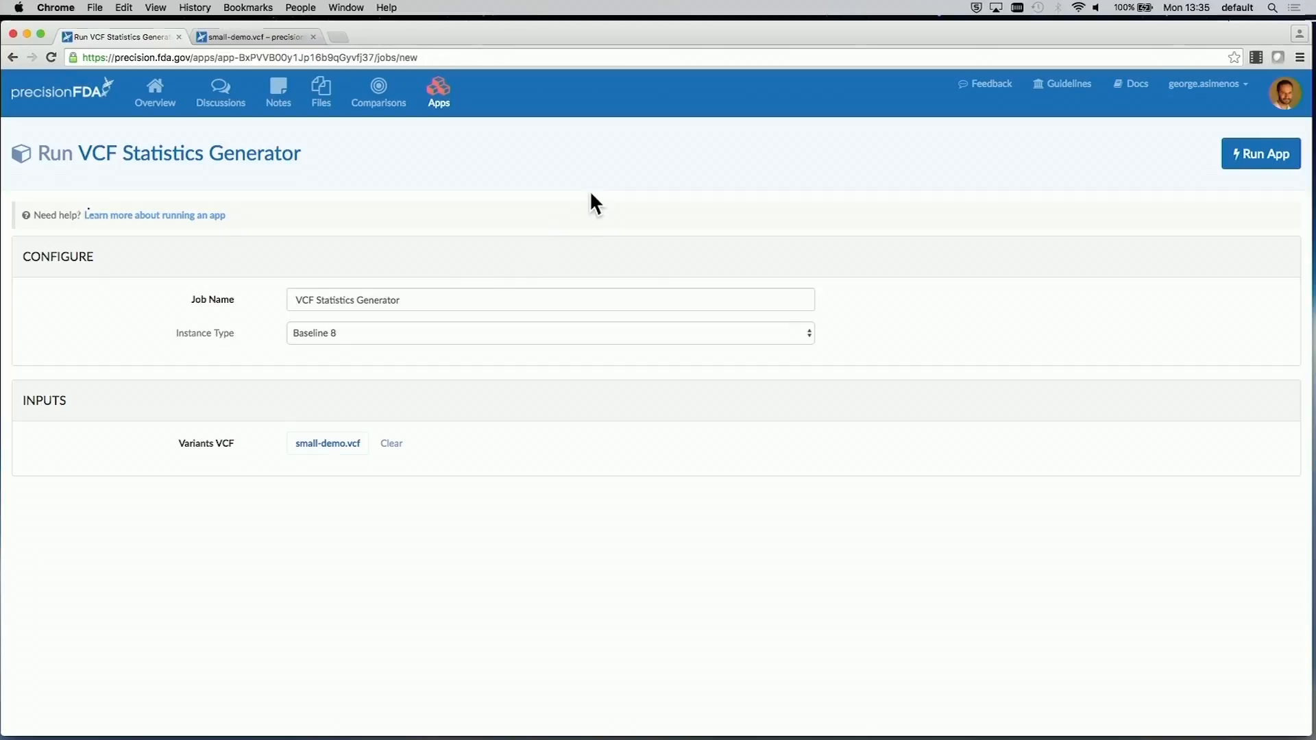
Name the job "First example of running my VCF statistics app" and start the run.
triple_click(432, 290)
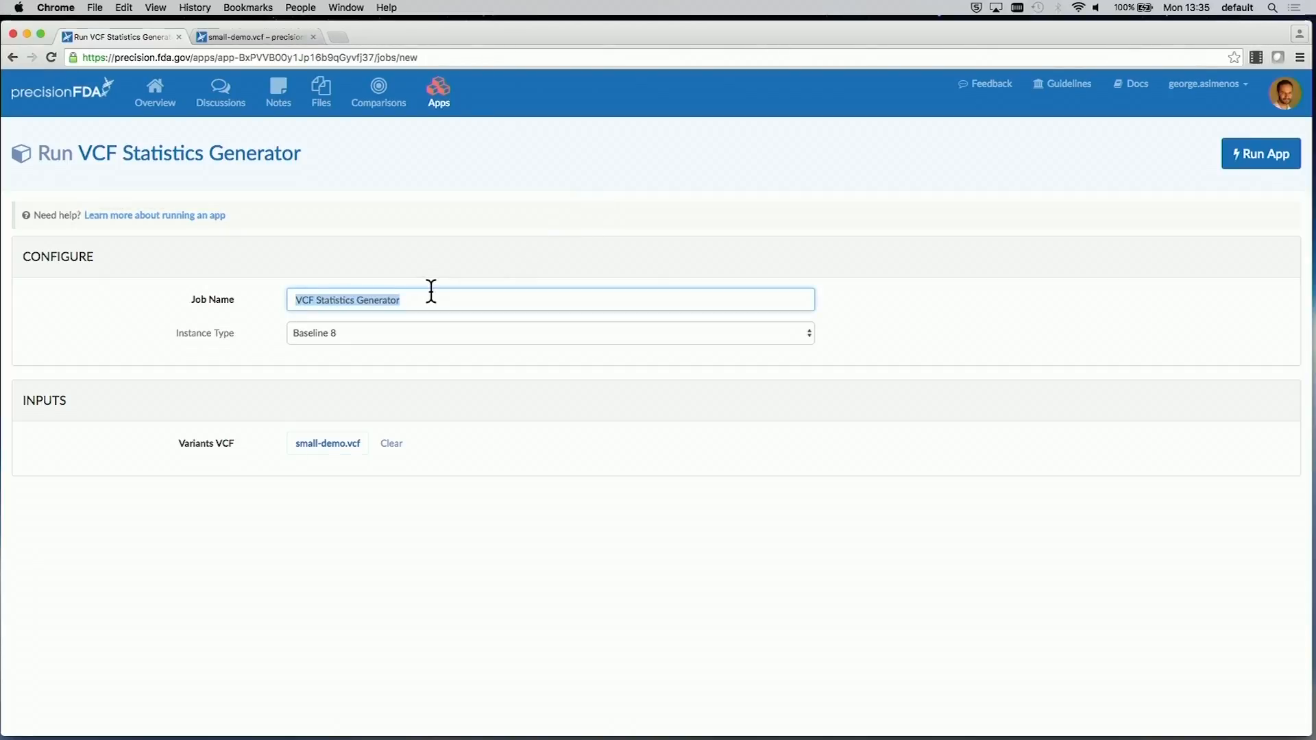
type("First examp")
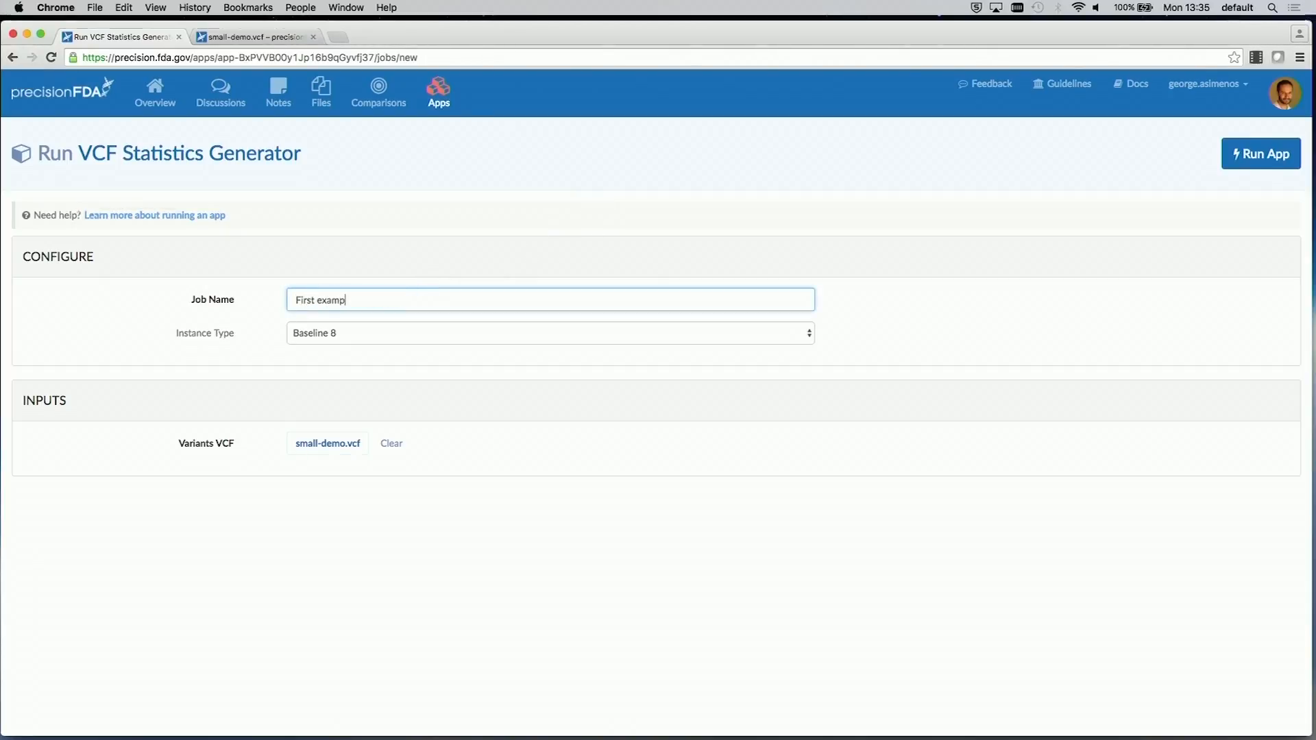
type("le of running my VCF statistics app")
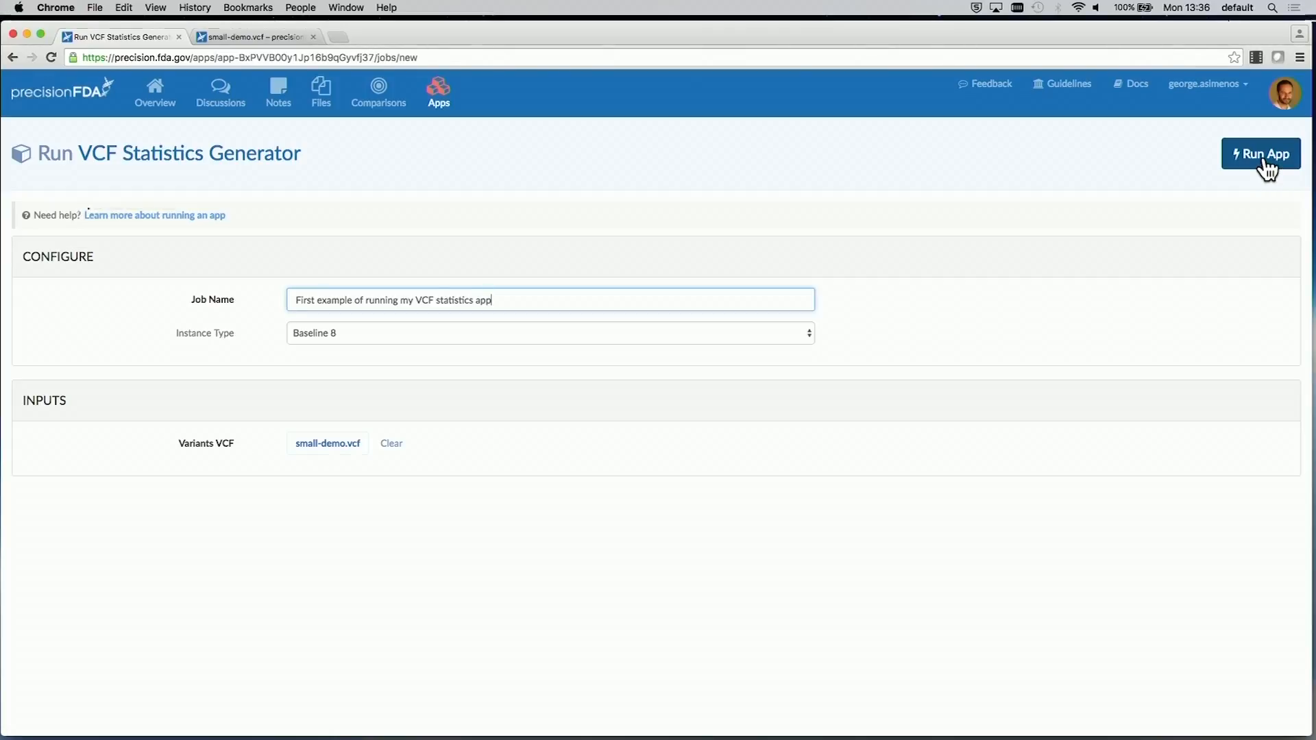
left_click(1264, 161)
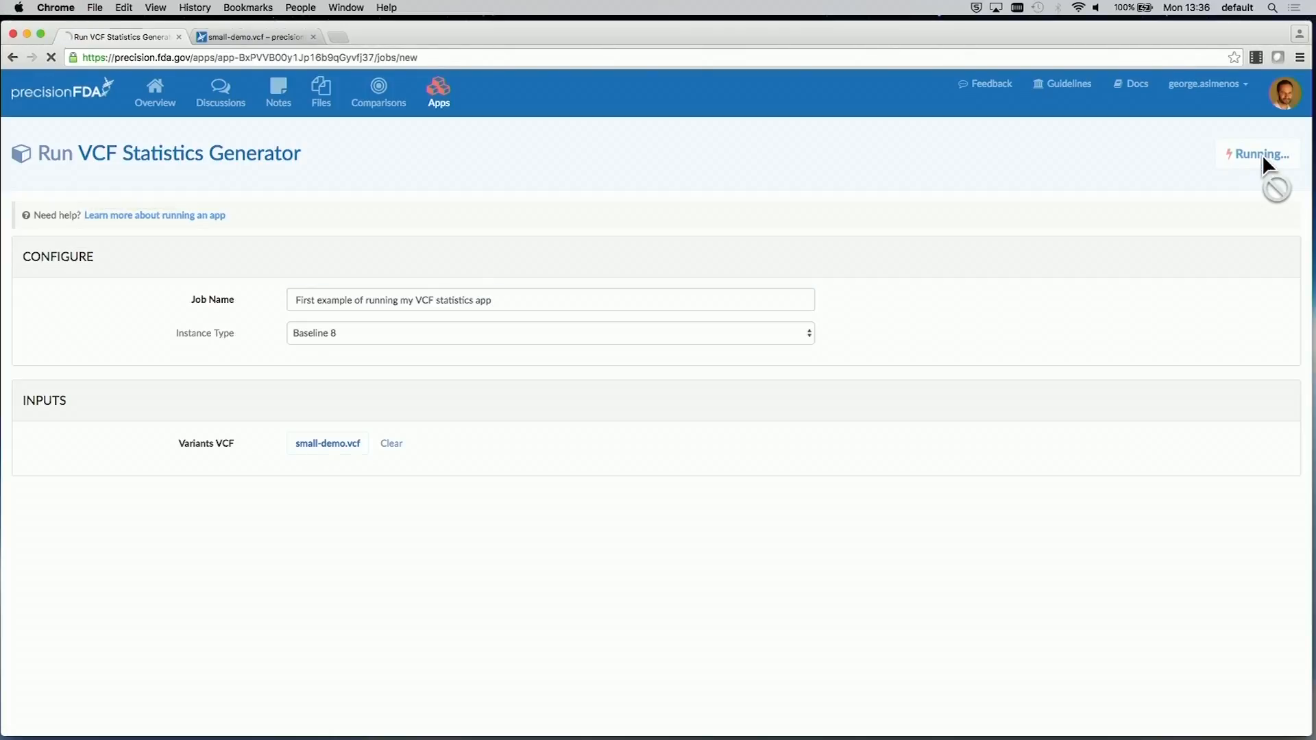